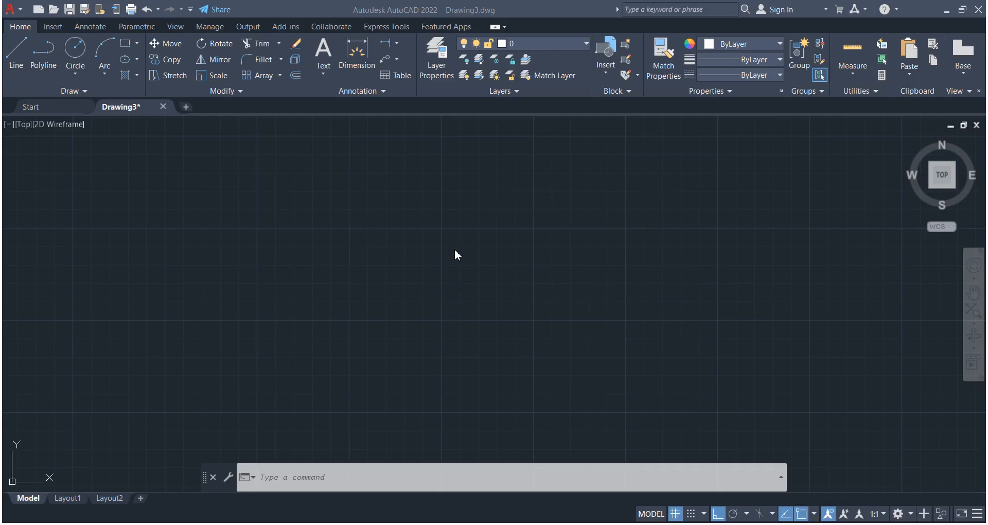
pyautogui.rightClick(535, 243)
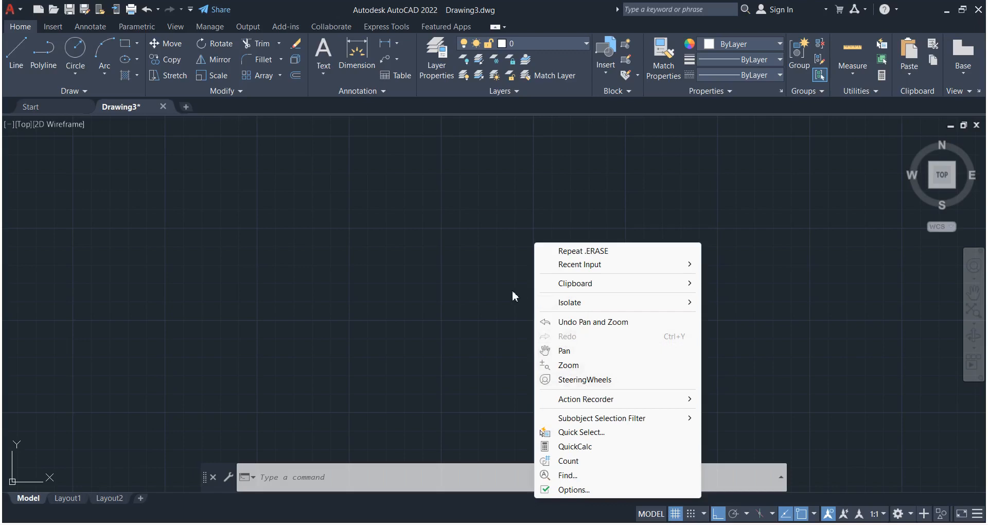
pyautogui.click(512, 237)
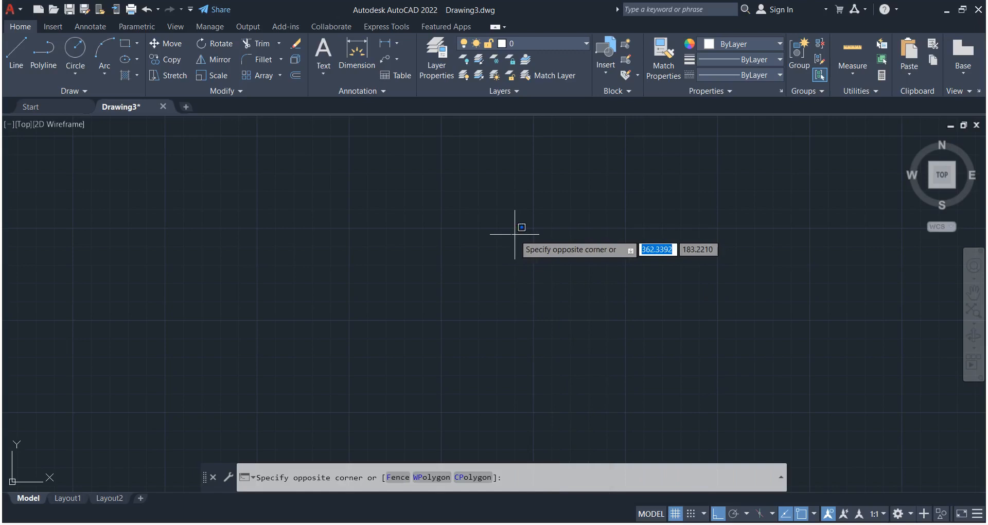
pyautogui.press('Escape')
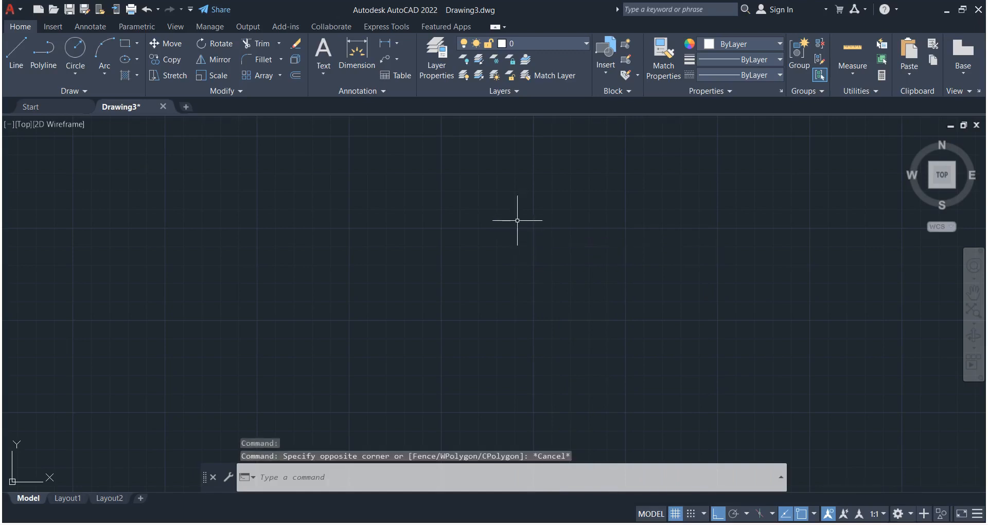
pyautogui.scroll(-1, 517, 221)
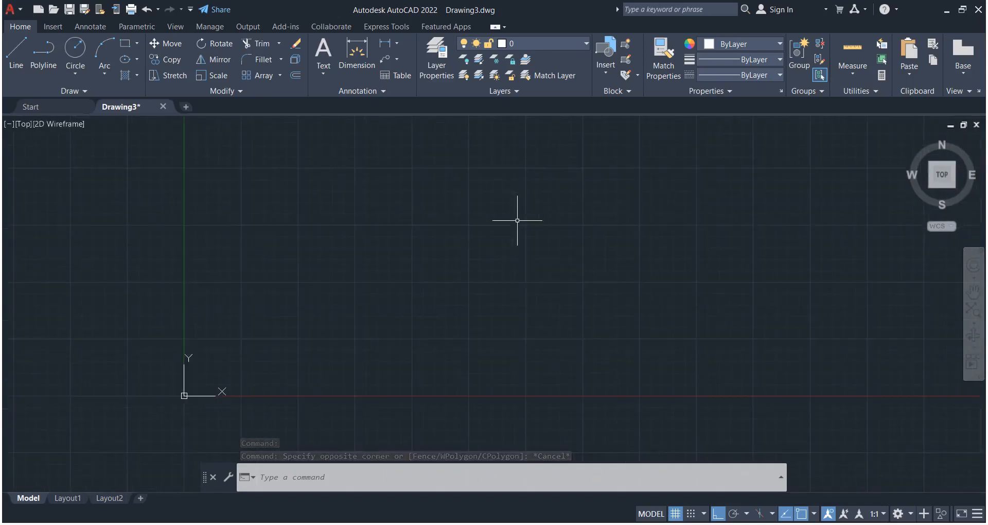
pyautogui.moveTo(518, 216)
pyautogui.mouseDown(button='middle')
pyautogui.moveTo(470, 256)
pyautogui.moveTo(419, 267)
pyautogui.mouseUp(button='middle')
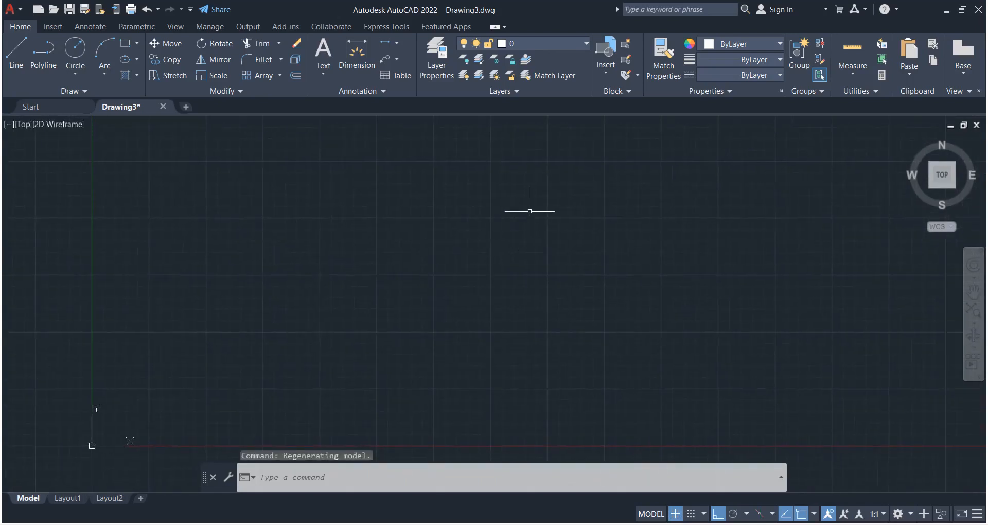
pyautogui.moveTo(530, 210)
pyautogui.mouseDown(button='middle')
pyautogui.moveTo(366, 269)
pyautogui.moveTo(327, 192)
pyautogui.moveTo(417, 178)
pyautogui.moveTo(417, 212)
pyautogui.moveTo(404, 227)
pyautogui.mouseUp(button='middle')
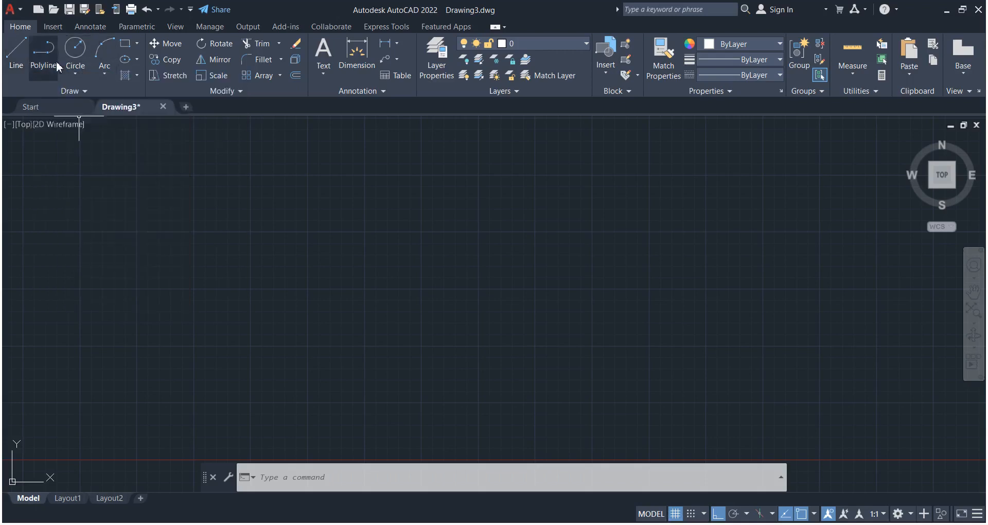
# Step: Draw a single horizontal line in the empty drawing area with Ortho mode on, and end the Line command
pyautogui.click(17, 53)
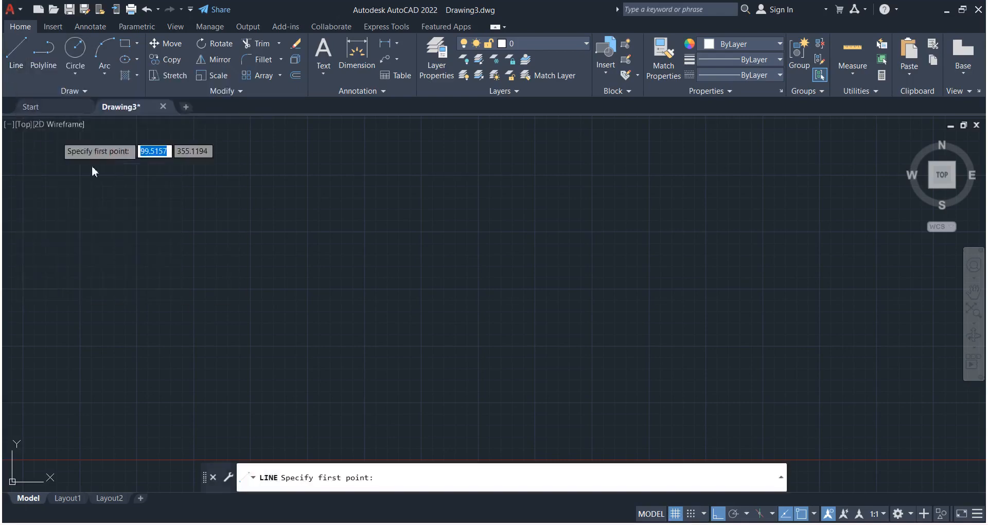
pyautogui.click(273, 239)
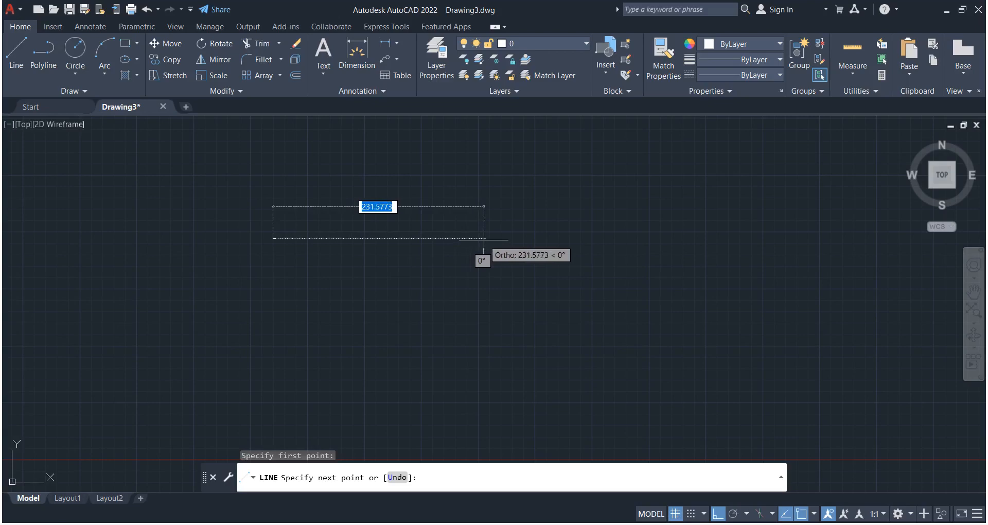
pyautogui.click(517, 235)
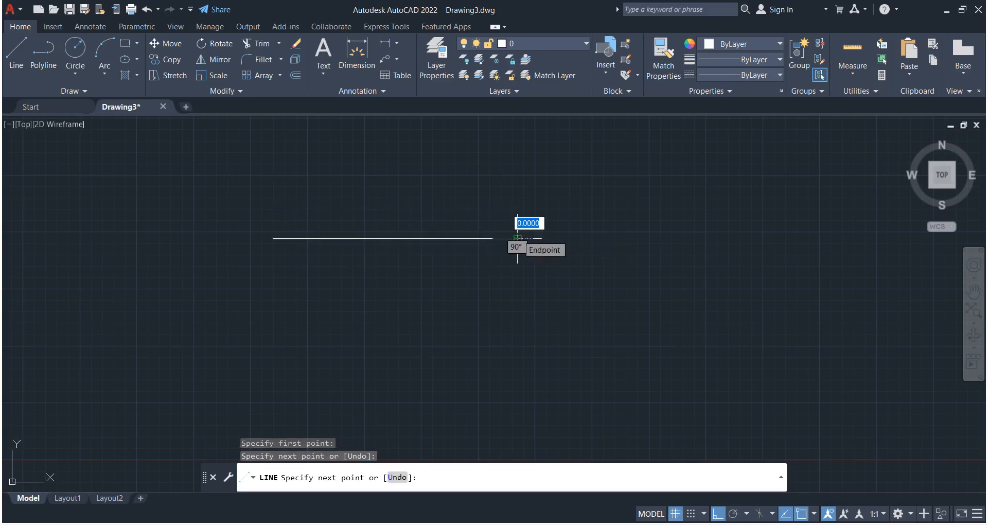
pyautogui.press('Return')
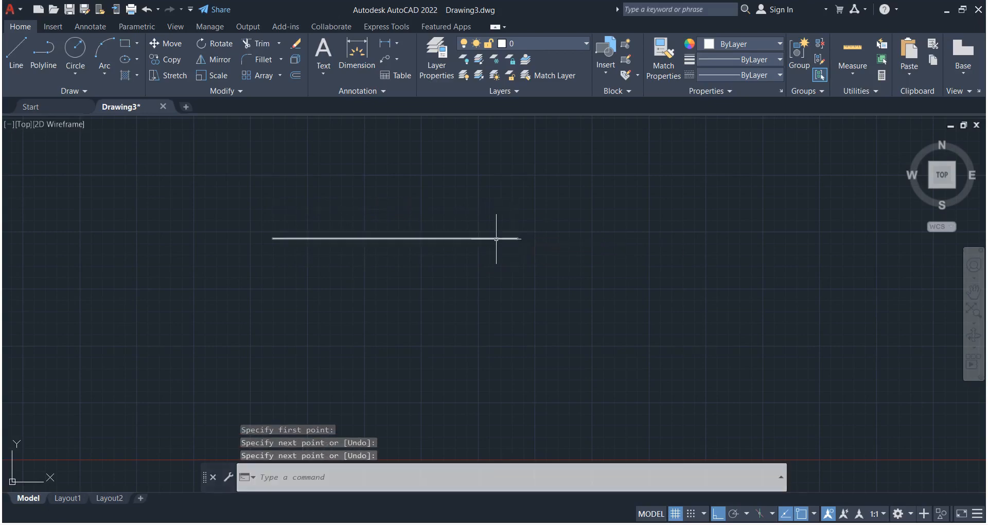
pyautogui.scroll(4, 490, 234)
pyautogui.scroll(-2, 490, 235)
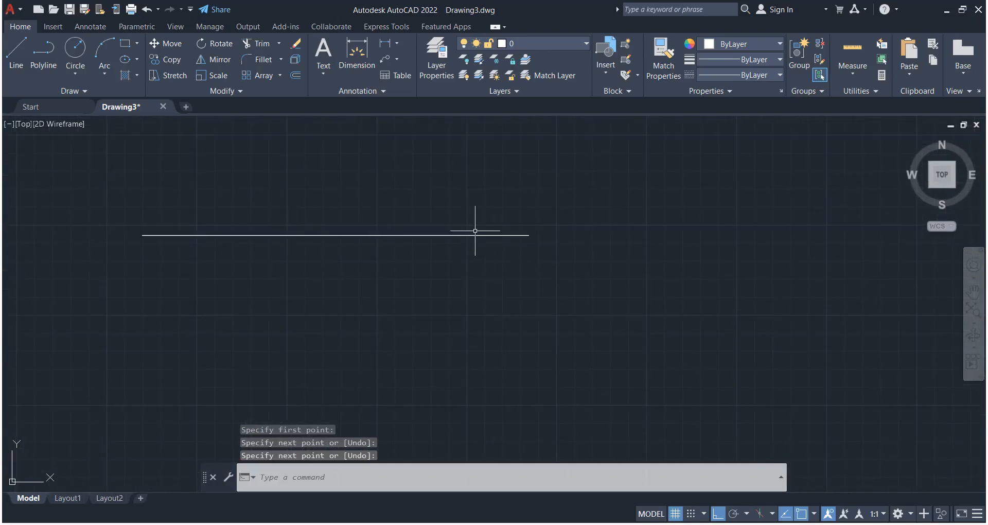
# Step: Draw a separate vertical line upward, a short distance to the right of the horizontal line's end
pyautogui.click(23, 54)
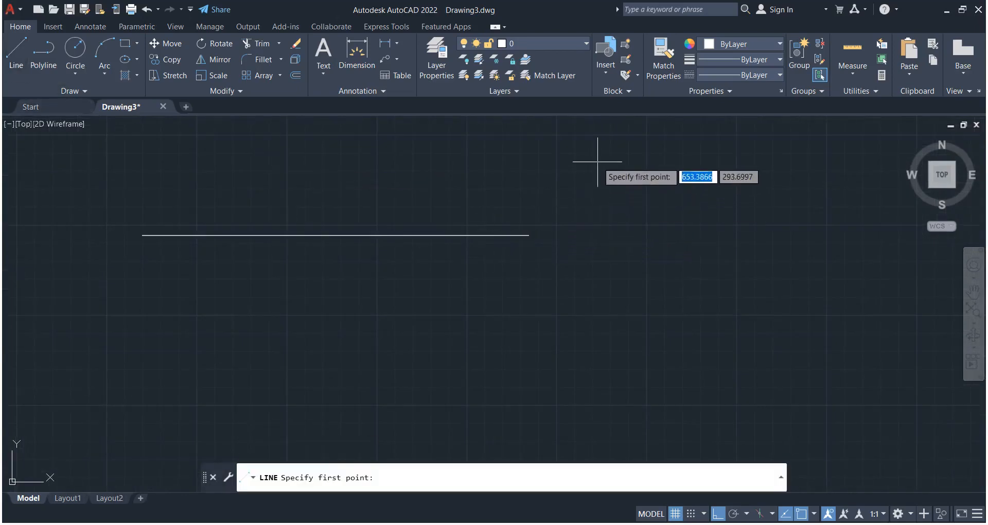
pyautogui.click(607, 255)
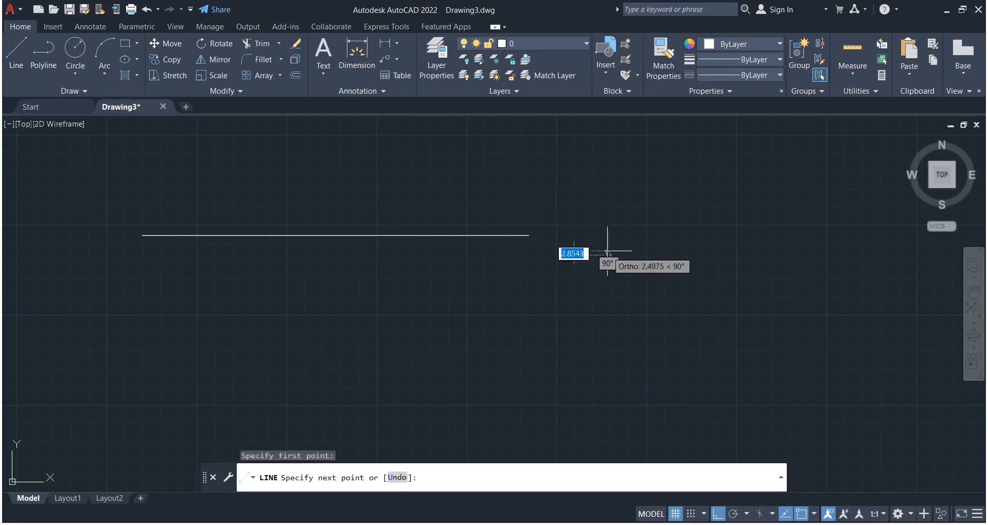
pyautogui.click(608, 142)
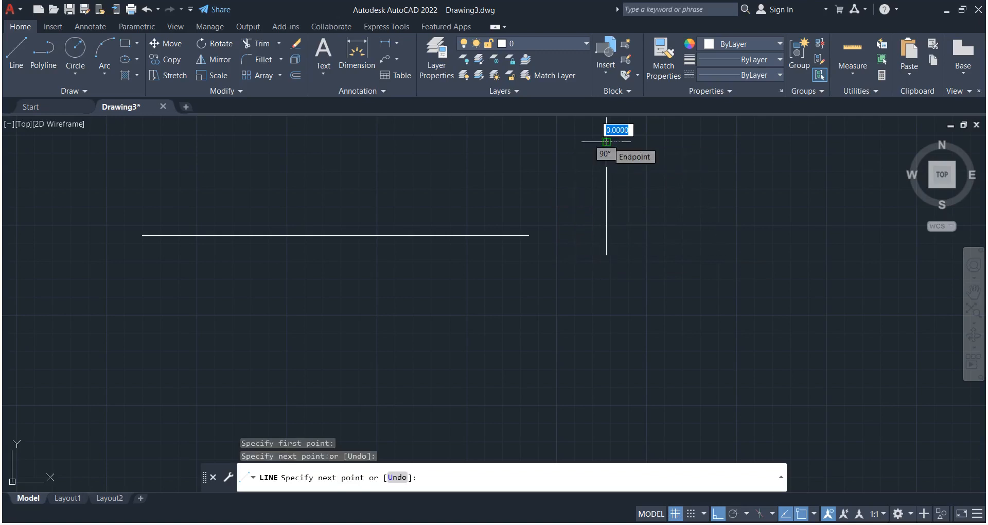
pyautogui.press('Return')
pyautogui.scroll(4, 610, 179)
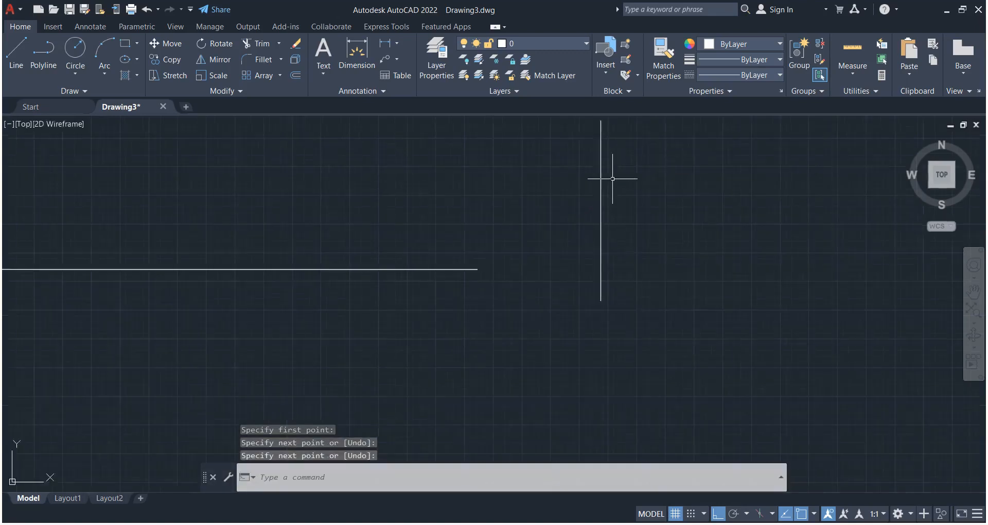
pyautogui.scroll(-4, 613, 178)
pyautogui.scroll(-2, 613, 178)
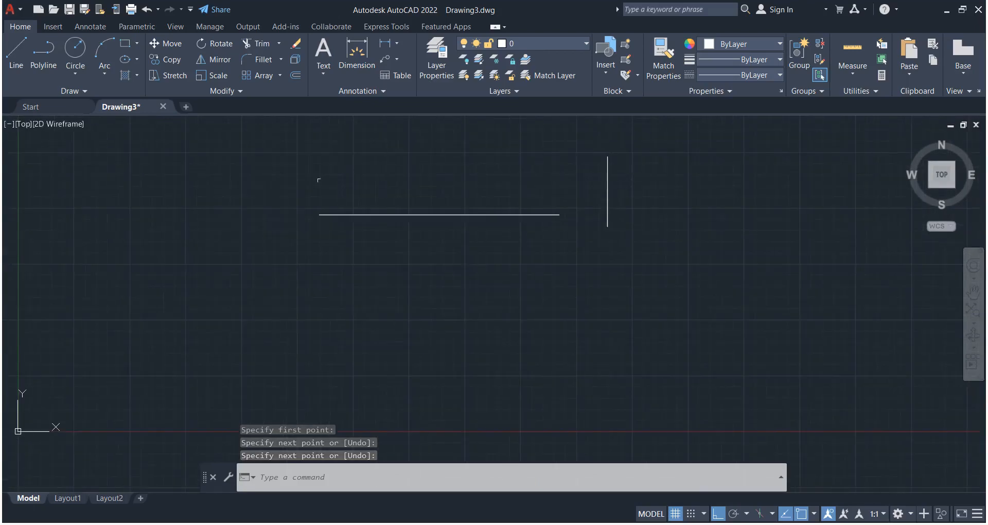
# Step: Turn Ortho mode off and draw a diagonal line rising to the right, below the horizontal and vertical lines
pyautogui.click(25, 57)
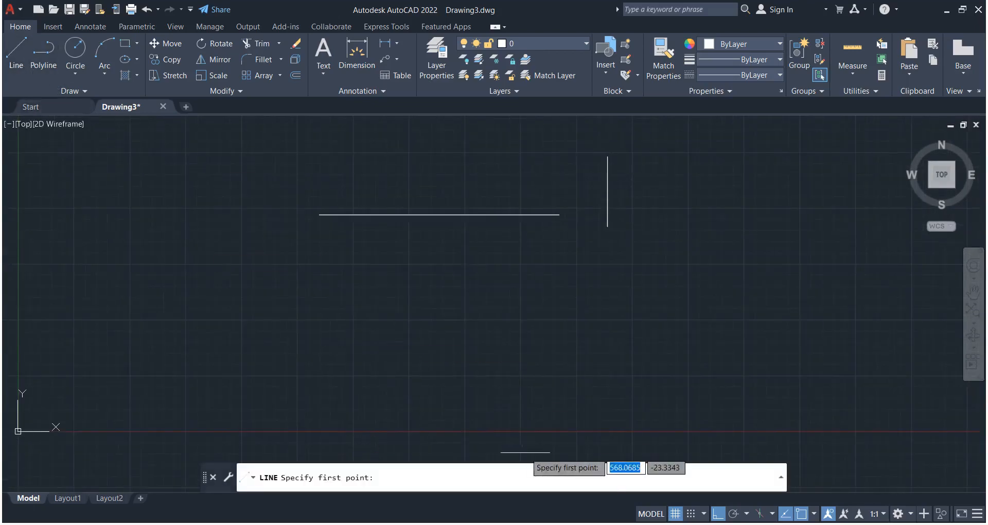
pyautogui.click(718, 514)
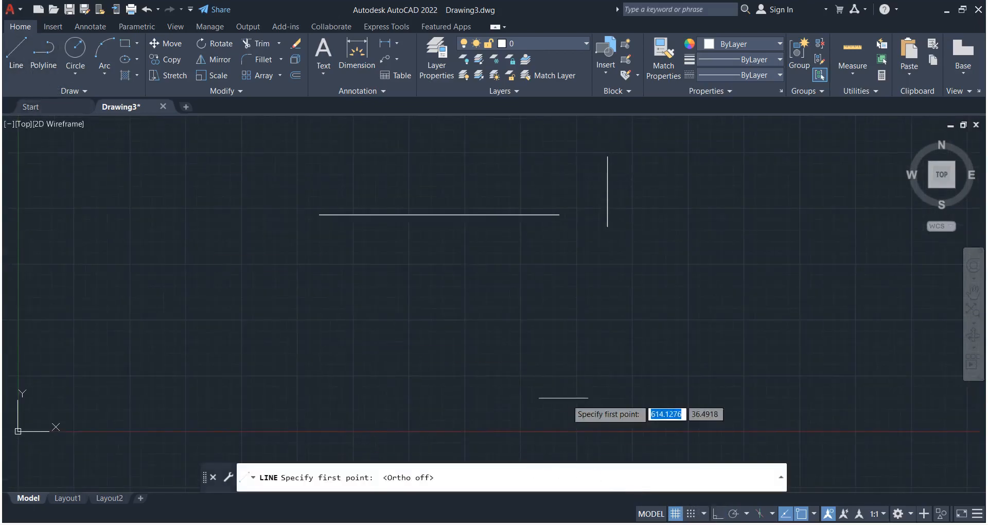
pyautogui.click(516, 343)
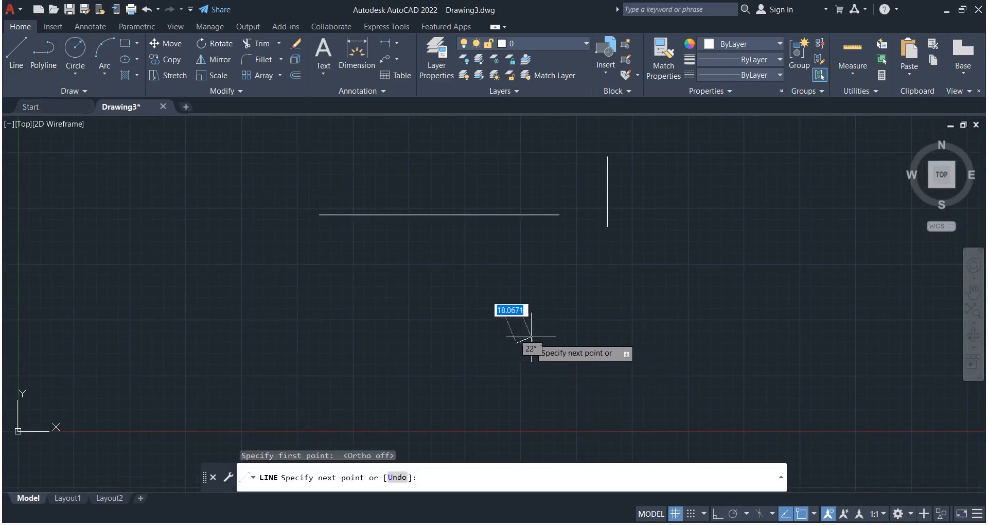
pyautogui.click(615, 261)
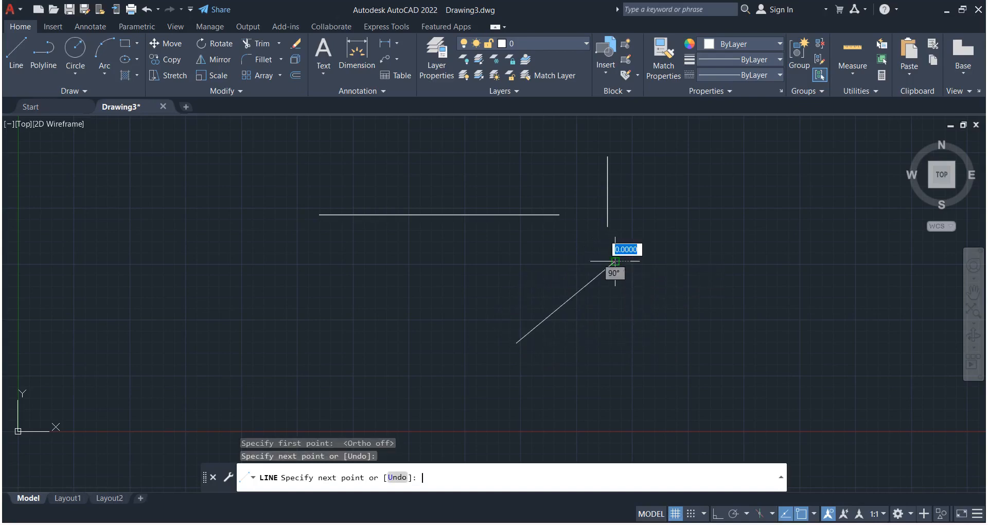
pyautogui.press('Return')
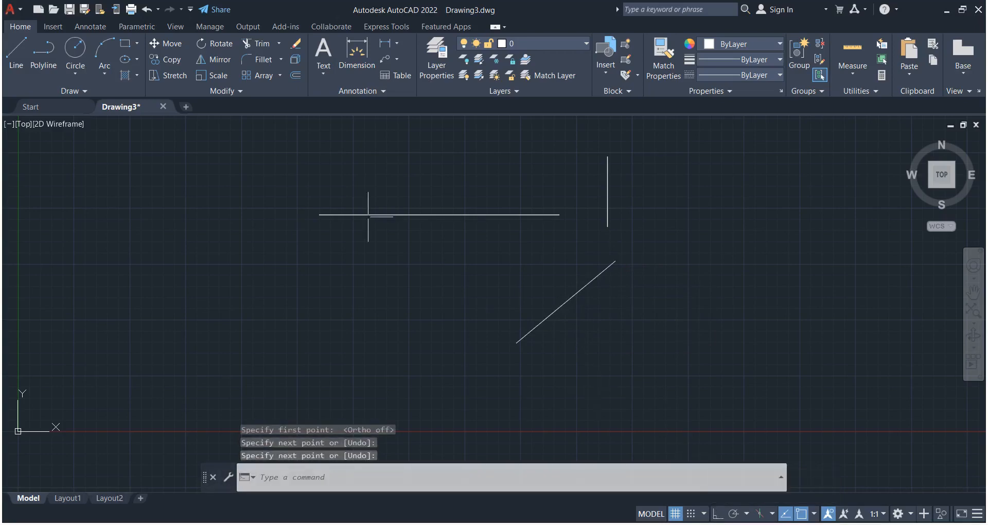
# Step: Try Ortho mode on and off while placing a line to the right of the diagonal line, and end the command without drawing it
pyautogui.click(23, 57)
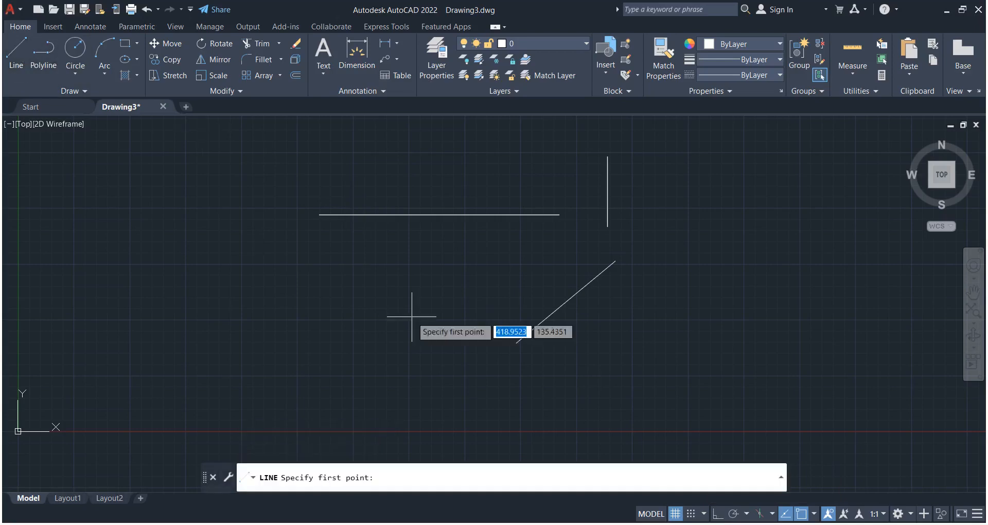
pyautogui.click(643, 287)
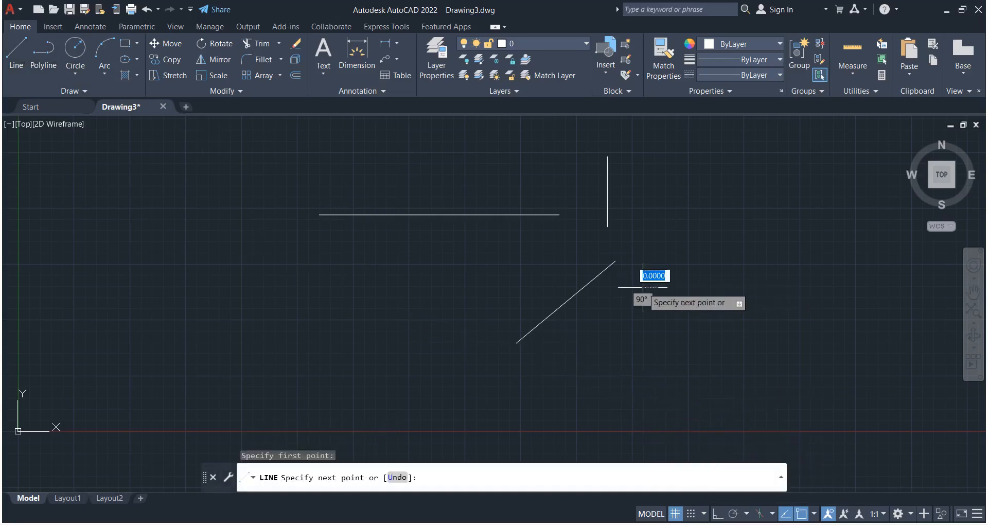
pyautogui.scroll(6, 798, 278)
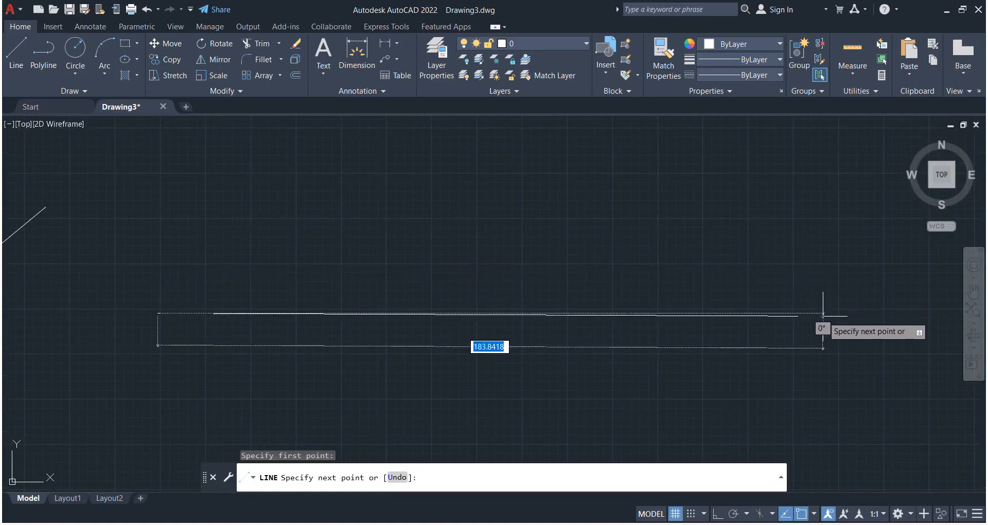
pyautogui.scroll(-8, 825, 312)
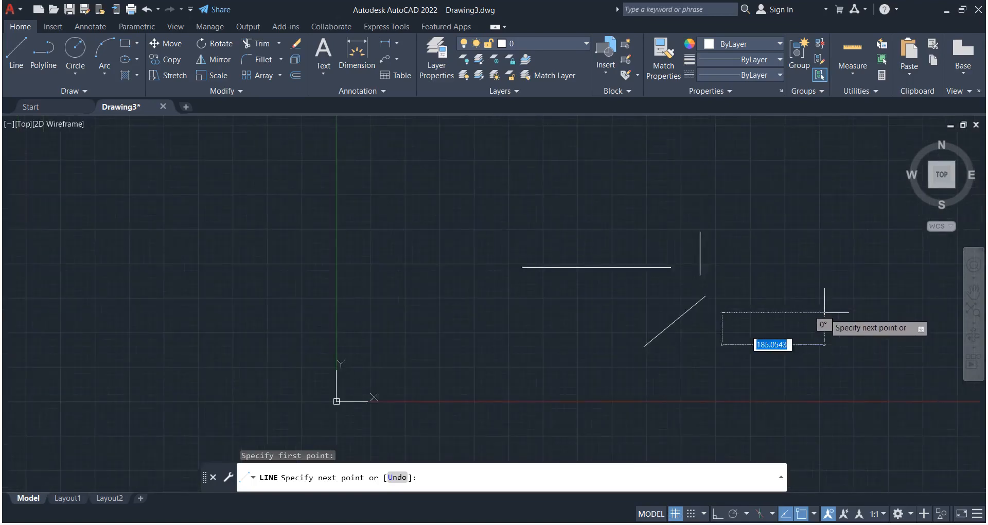
pyautogui.press('F8')
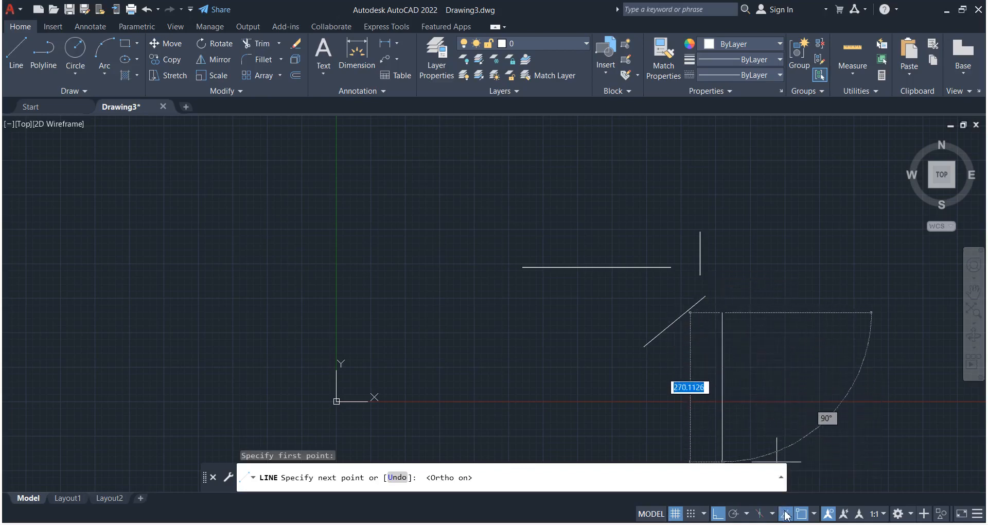
pyautogui.click(719, 513)
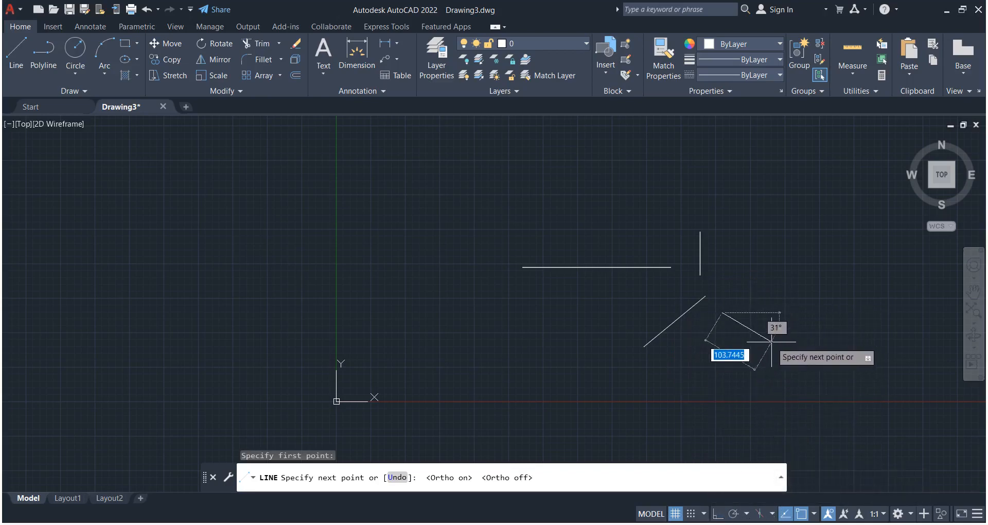
pyautogui.click(718, 514)
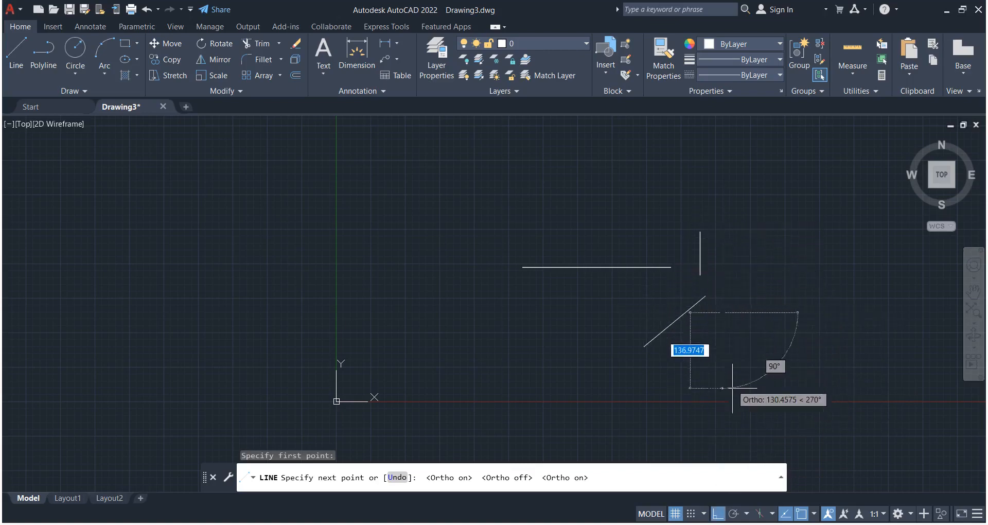
pyautogui.click(718, 514)
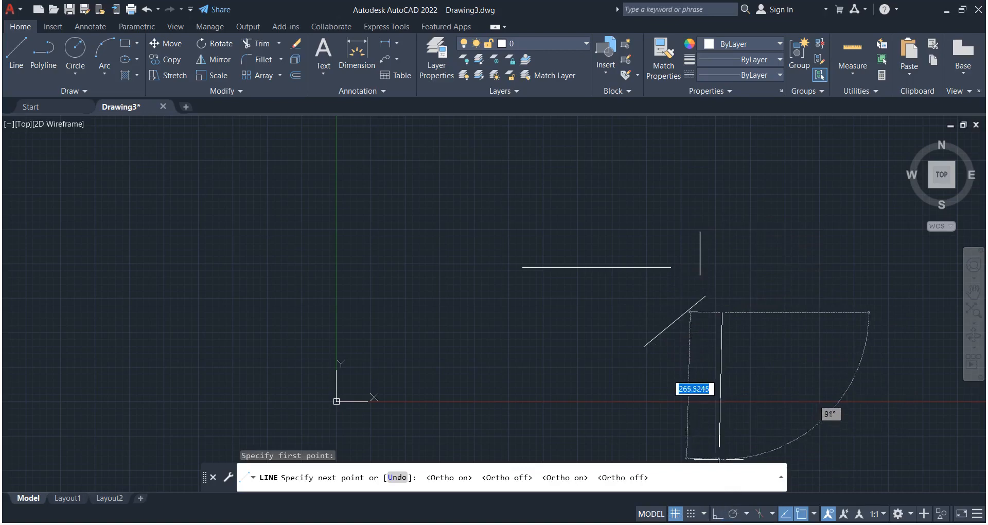
pyautogui.rightClick(730, 321)
pyautogui.click(763, 334)
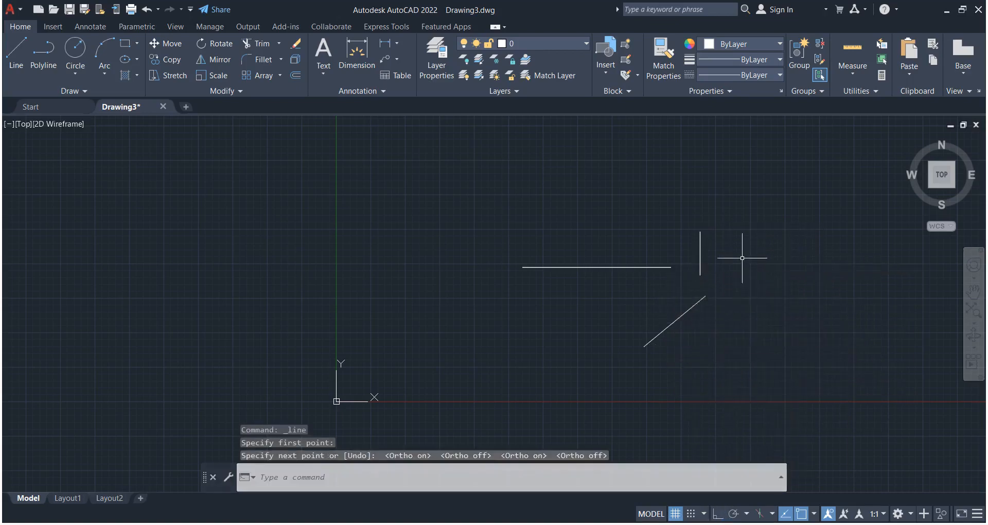
# Step: With Ortho mode on, draw a closed rectangle about 294 by 267 units from four lines, right of the existing lines, and end the command
pyautogui.moveTo(742, 258)
pyautogui.mouseDown(button='middle')
pyautogui.moveTo(567, 285)
pyautogui.moveTo(503, 280)
pyautogui.mouseUp(button='middle')
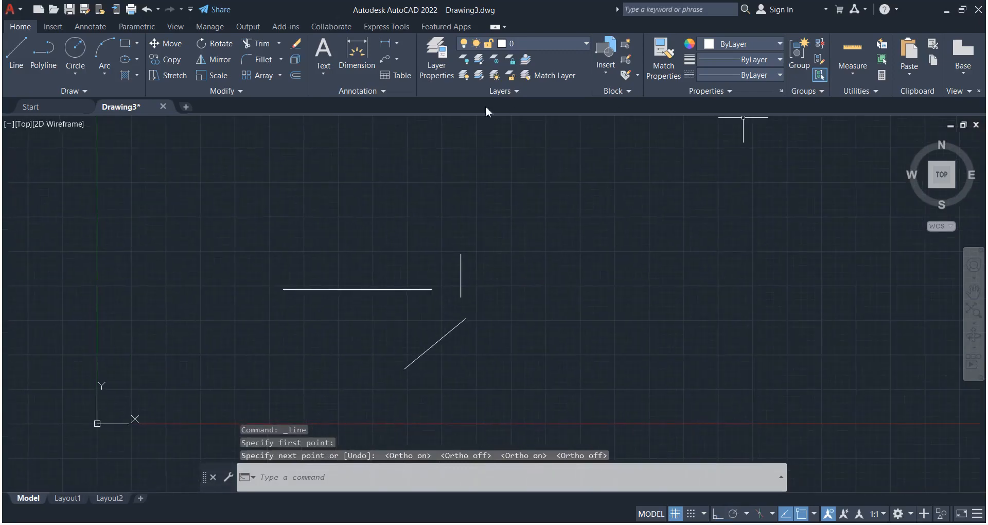
pyautogui.click(16, 52)
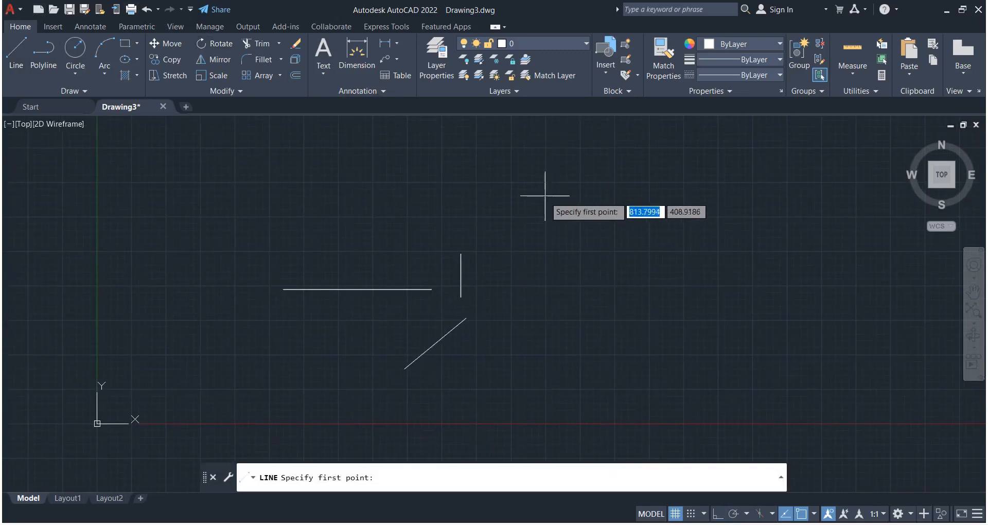
pyautogui.click(544, 185)
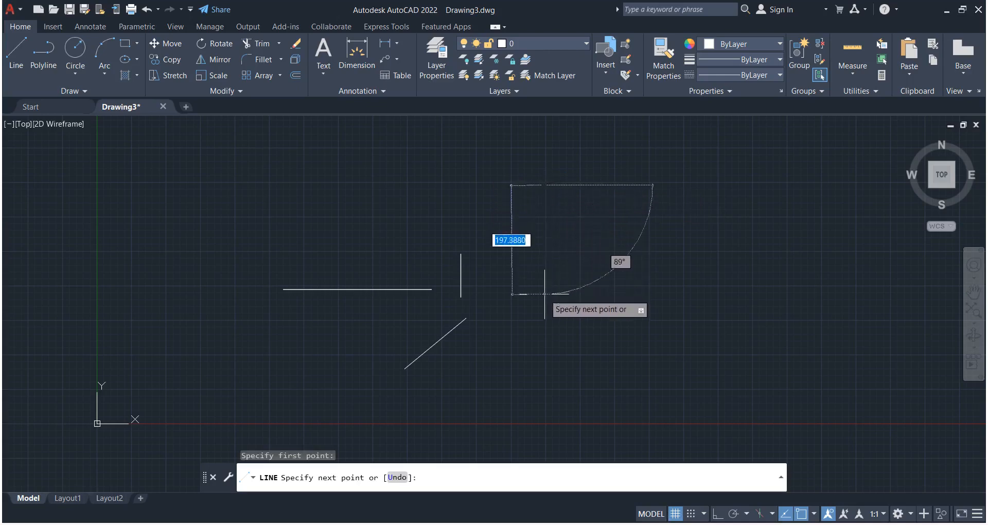
pyautogui.click(722, 517)
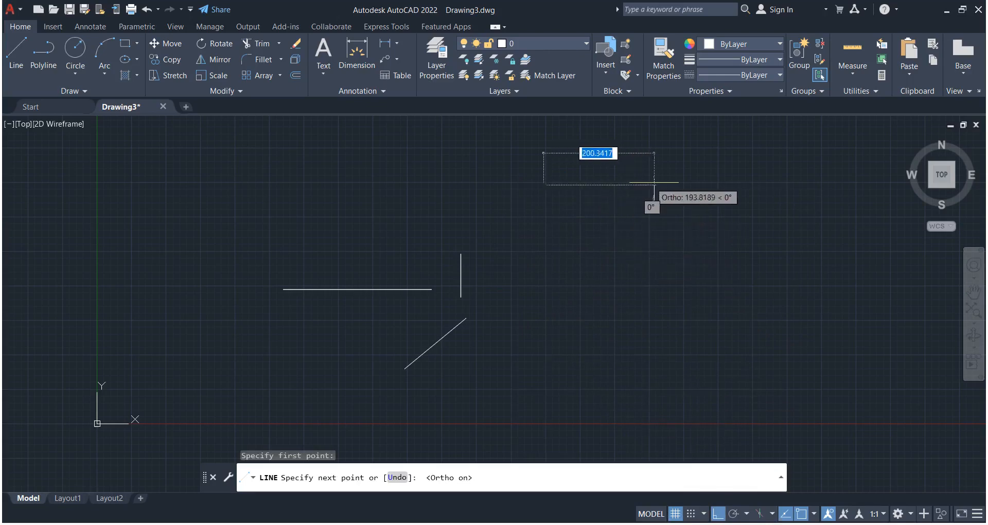
pyautogui.click(706, 194)
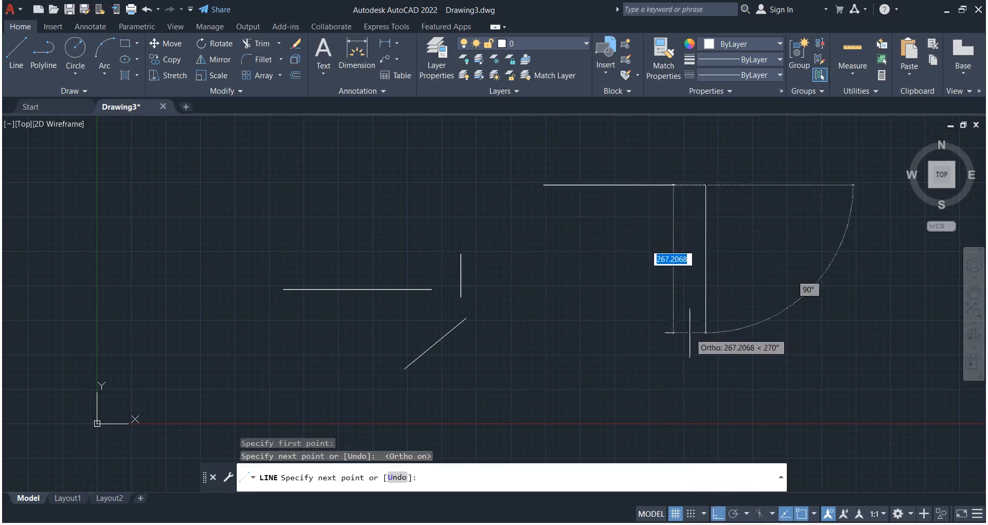
pyautogui.click(689, 332)
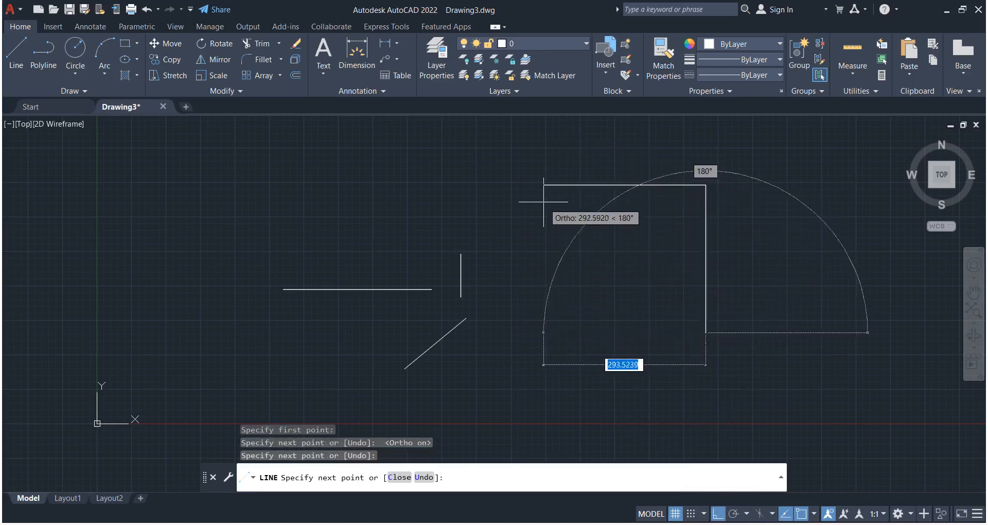
pyautogui.click(544, 332)
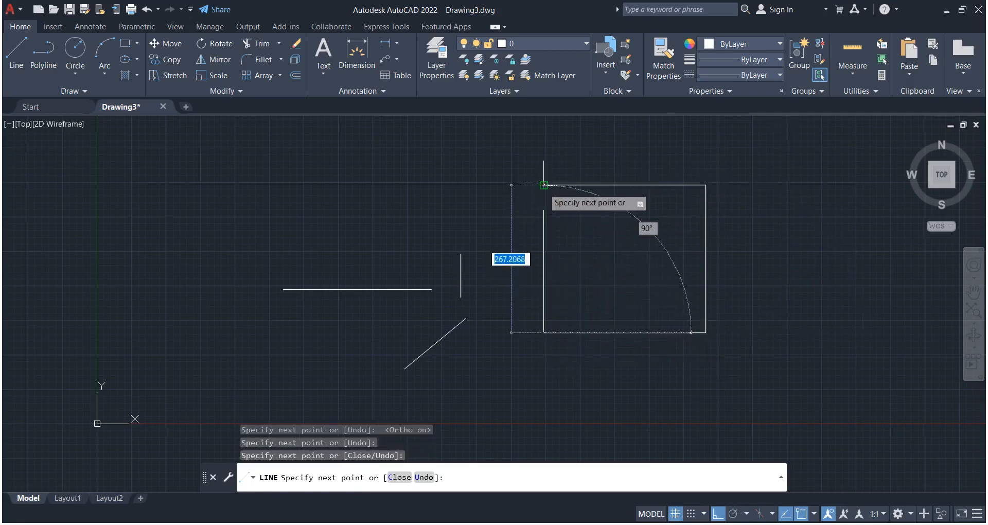
pyautogui.click(543, 184)
pyautogui.rightClick(544, 186)
pyautogui.click(571, 196)
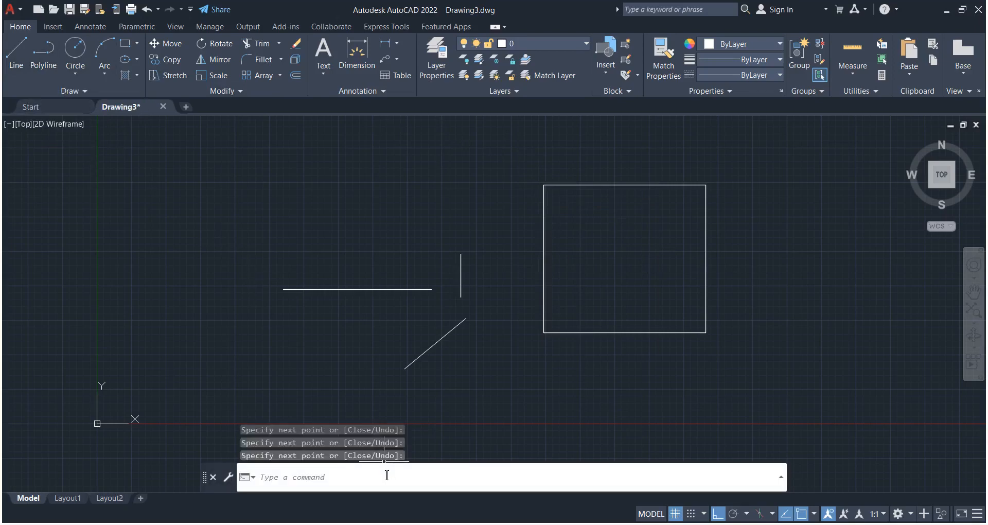
pyautogui.press('Escape')
pyautogui.press('Escape')
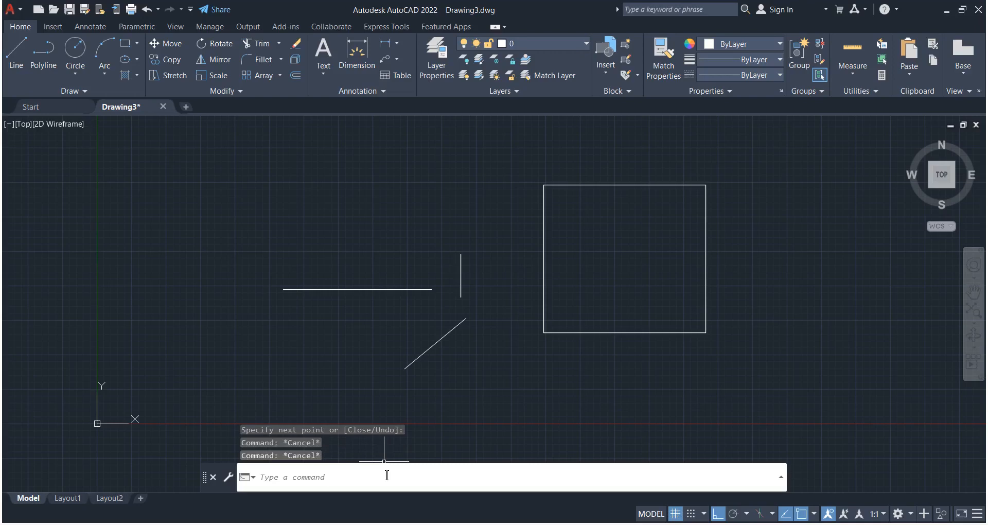
# Step: Begin a connected line chain above the separate lines with a horizontal segment to the right and a short vertical segment upward
pyautogui.write('L')
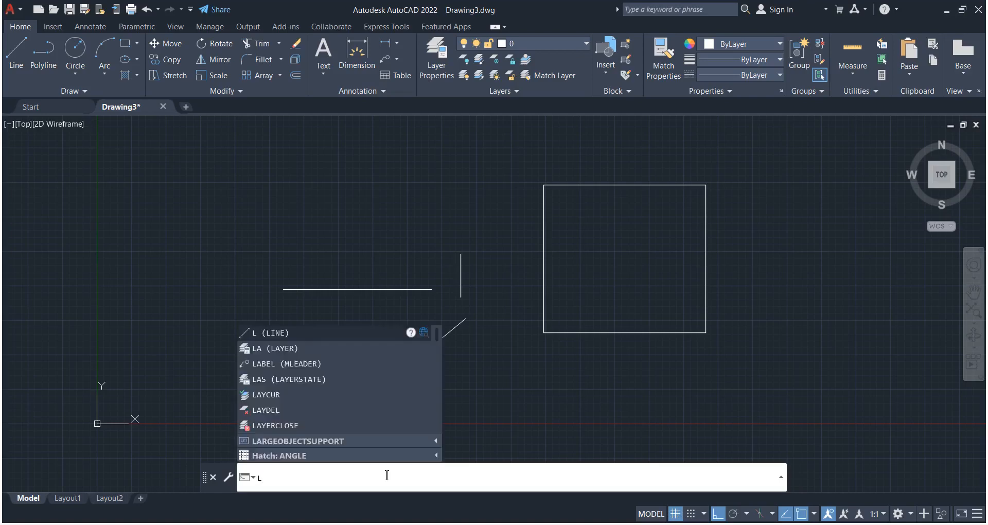
pyautogui.press('Return')
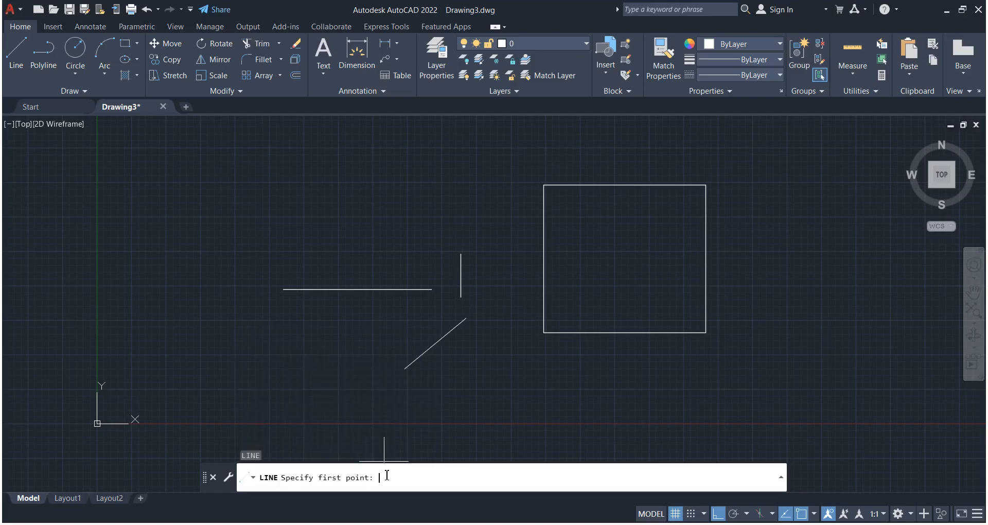
pyautogui.click(312, 183)
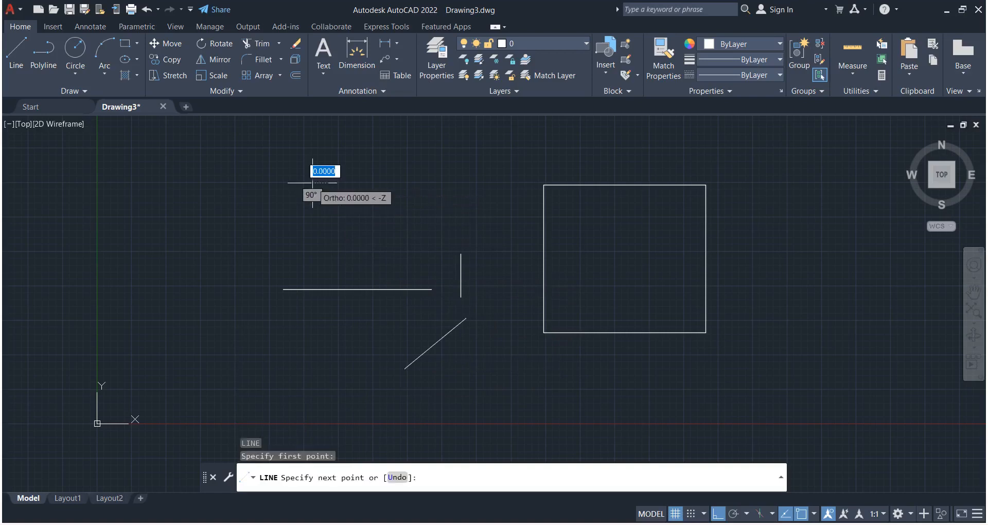
pyautogui.click(468, 184)
pyautogui.click(471, 135)
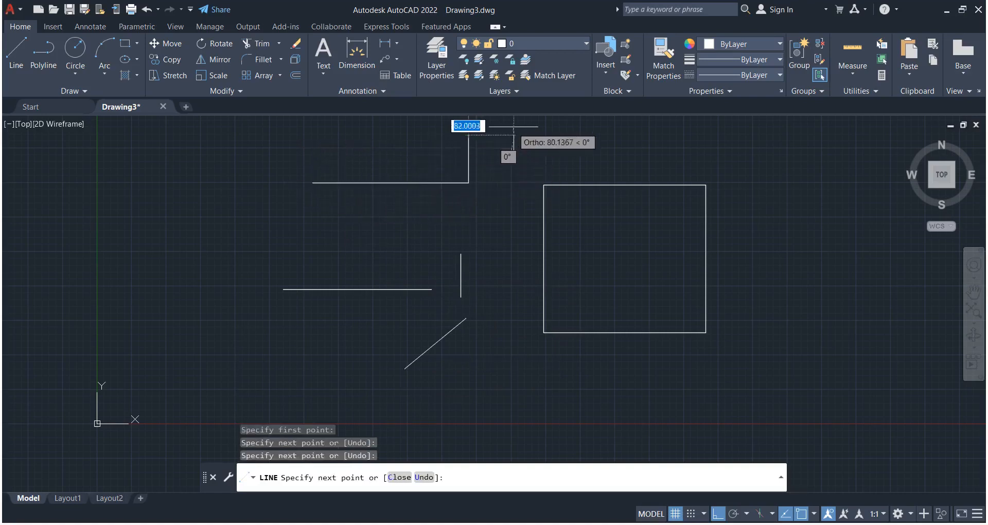
# Step: Turn Ortho mode off, add a diagonal segment about 219 units long at 32° rising to the right, and end the Line command
pyautogui.click(718, 514)
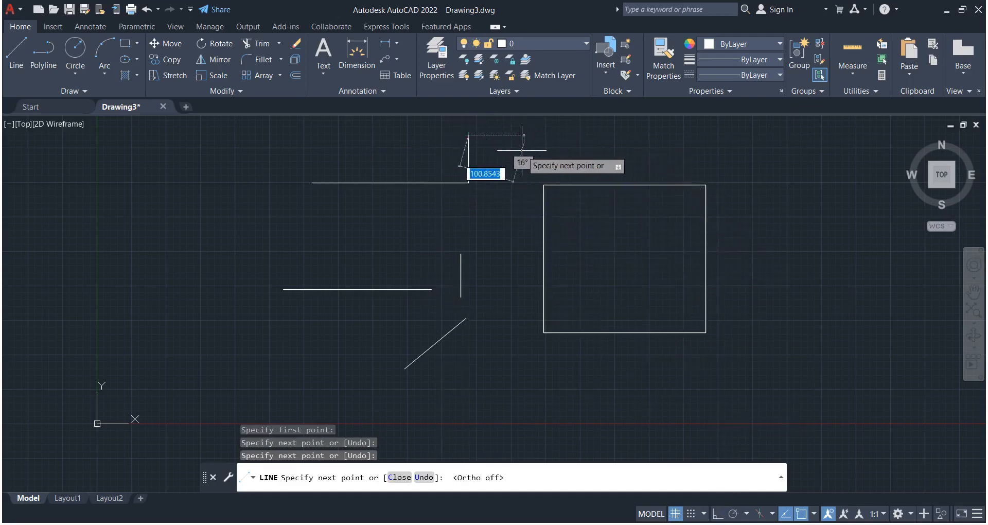
pyautogui.moveTo(522, 150); pyautogui.dragTo(459, 264, button='middle')
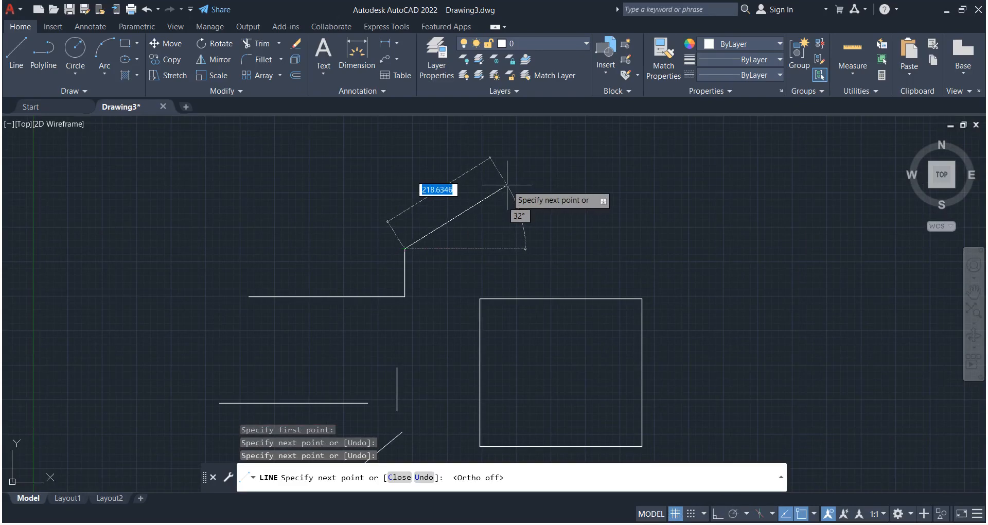
pyautogui.click(506, 185)
pyautogui.rightClick(507, 184)
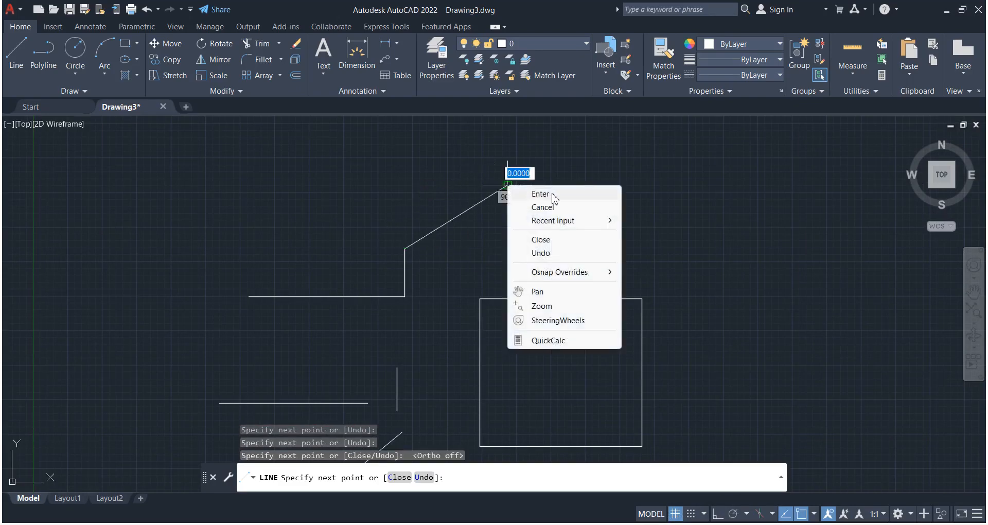
pyautogui.click(554, 199)
# Step: Repeat the Line command and draw a freehand open chain of eight connected segments right of the rectangle, beginning with a long near-horizontal segment
pyautogui.scroll(-3, 580, 223)
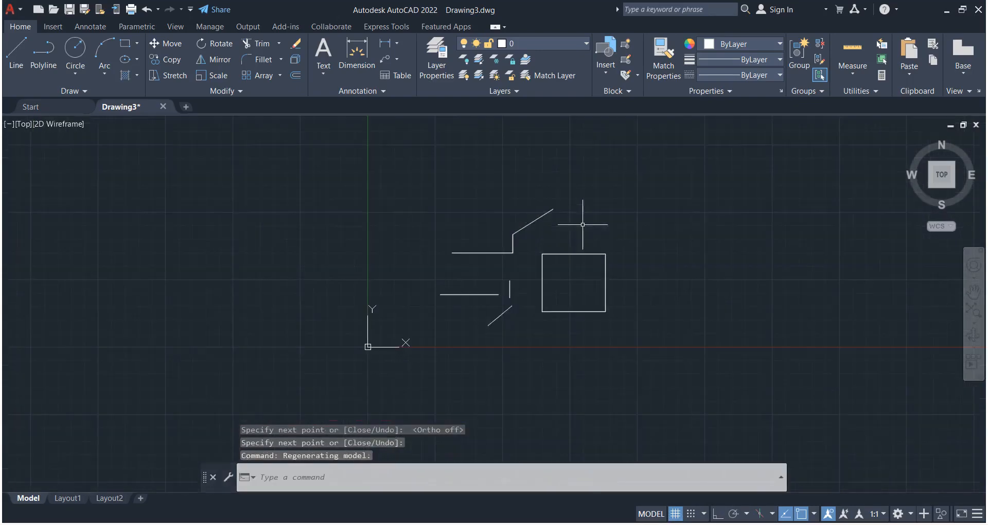
pyautogui.moveTo(535, 221)
pyautogui.mouseDown(button='middle')
pyautogui.moveTo(489, 208)
pyautogui.moveTo(353, 202)
pyautogui.mouseUp(button='middle')
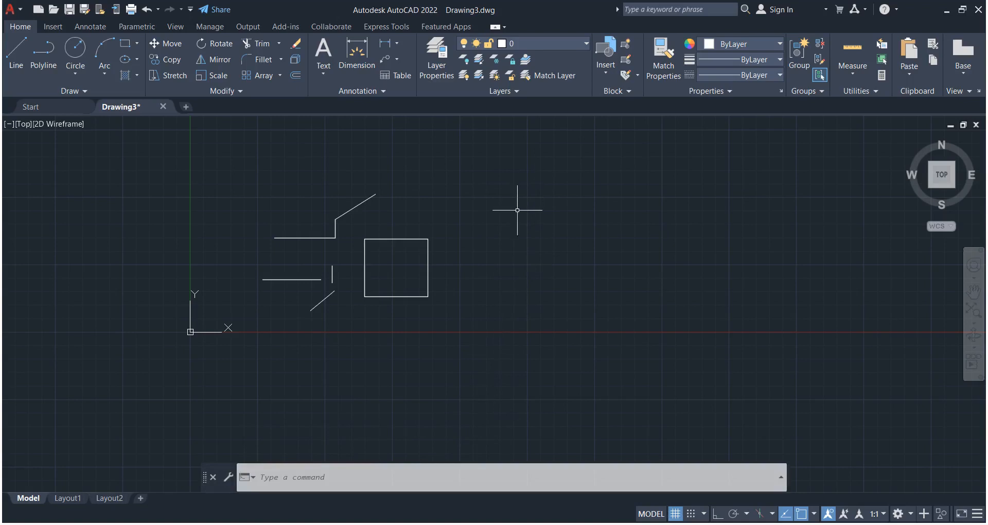
pyautogui.rightClick(522, 189)
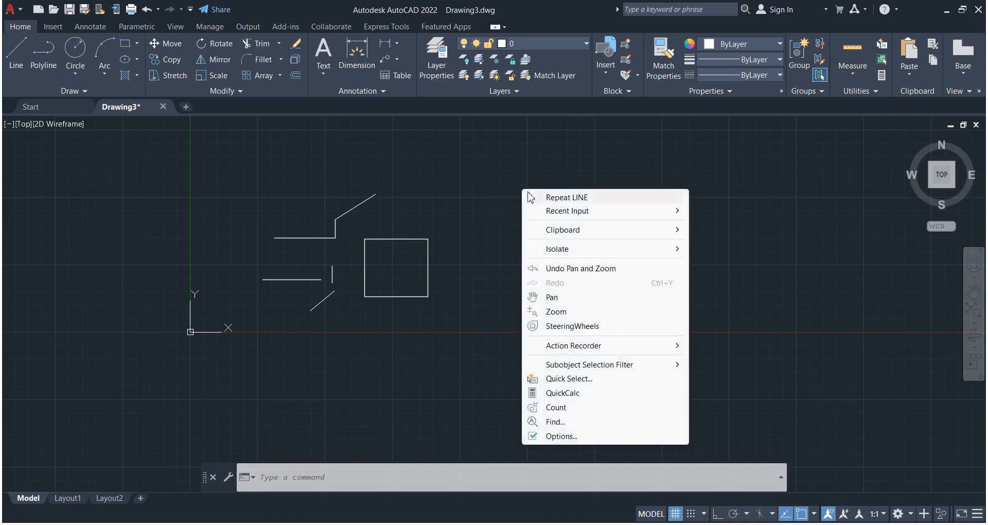
pyautogui.click(571, 199)
pyautogui.click(491, 198)
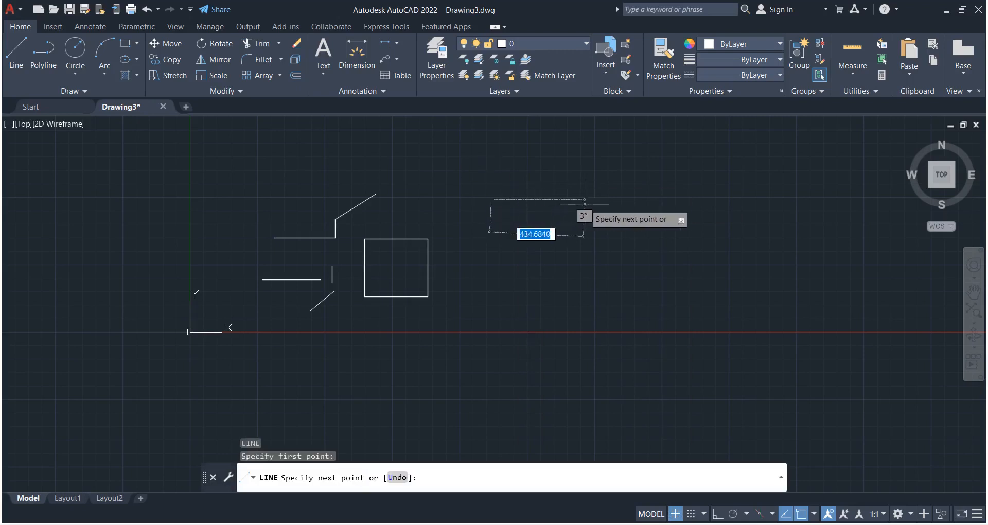
pyautogui.click(643, 199)
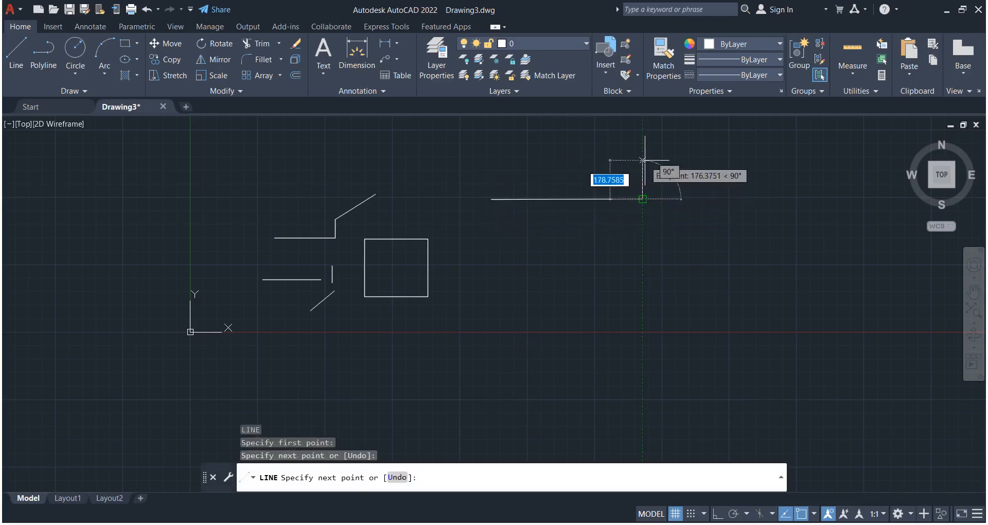
pyautogui.click(643, 160)
pyautogui.click(569, 153)
pyautogui.click(569, 208)
pyautogui.click(652, 223)
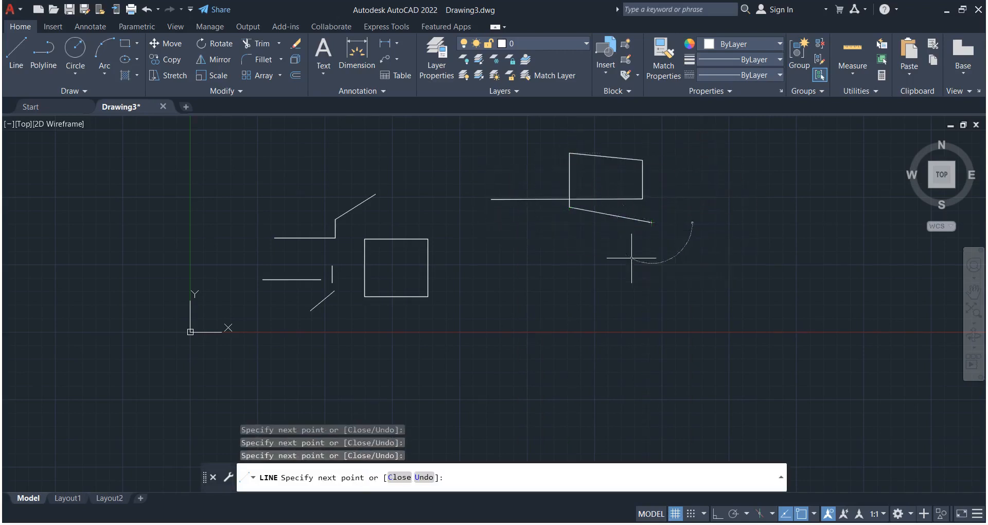
pyautogui.click(632, 258)
pyautogui.click(555, 250)
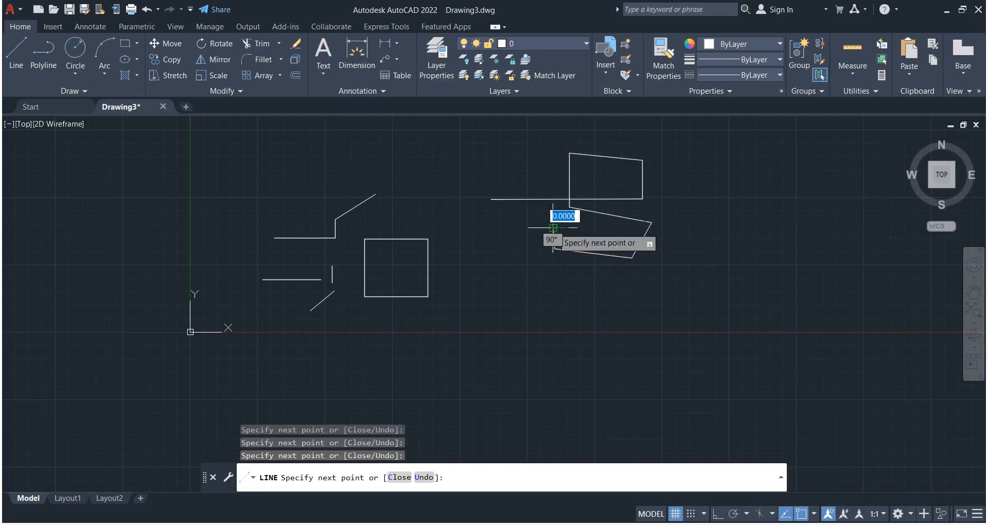
pyautogui.rightClick(553, 227)
pyautogui.click(576, 236)
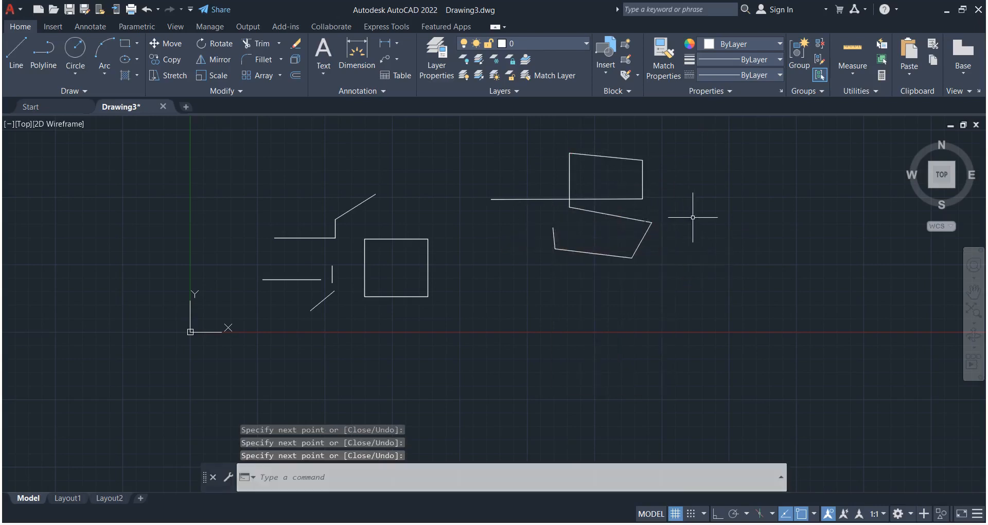
# Step: Draw a single long, nearly horizontal line in the empty area right of the freehand chain, and end the Line command
pyautogui.moveTo(676, 218); pyautogui.dragTo(479, 241, button='middle')
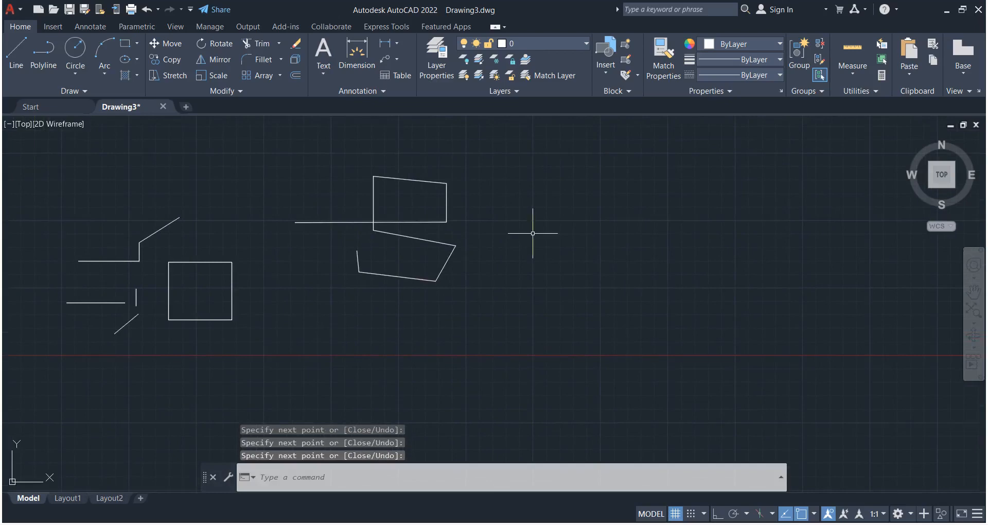
pyautogui.moveTo(497, 236); pyautogui.dragTo(455, 240, button='middle')
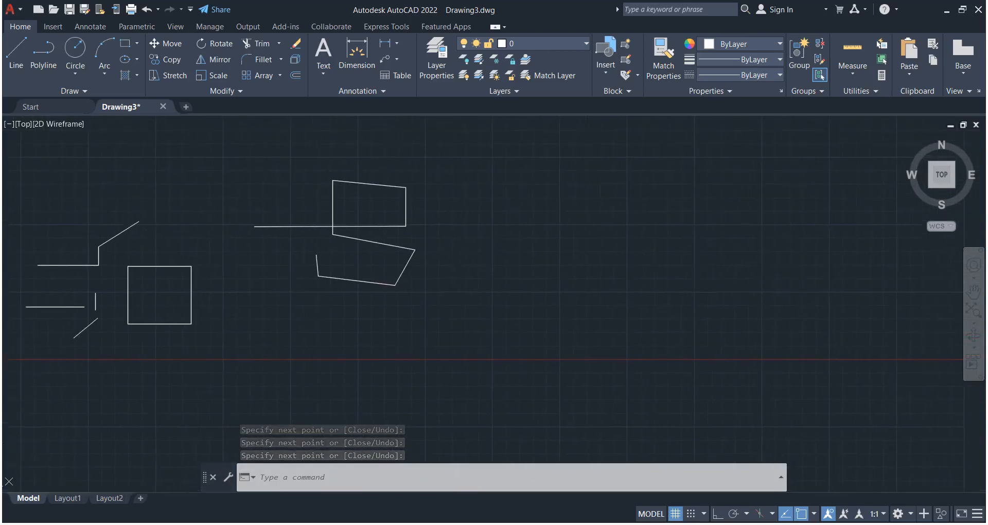
pyautogui.scroll(-2, 474, 226)
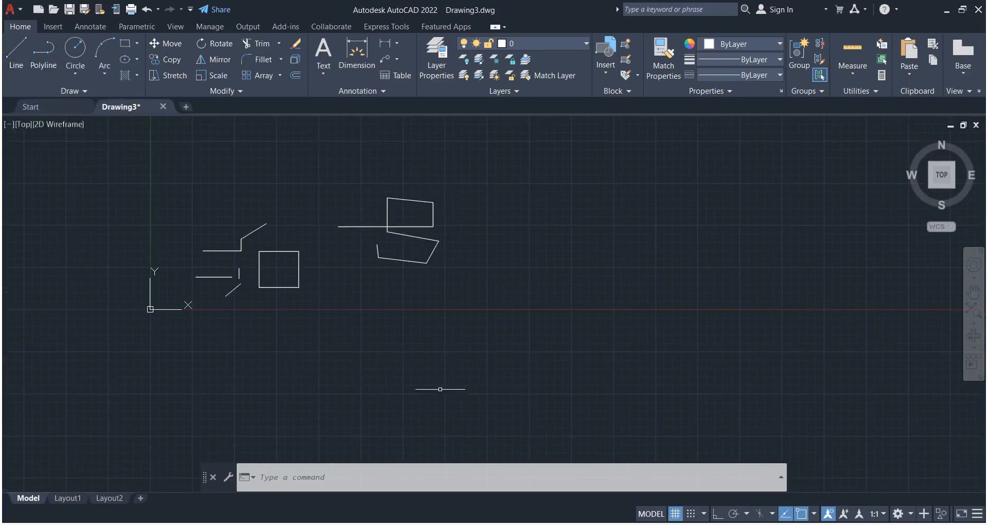
pyautogui.click(450, 482)
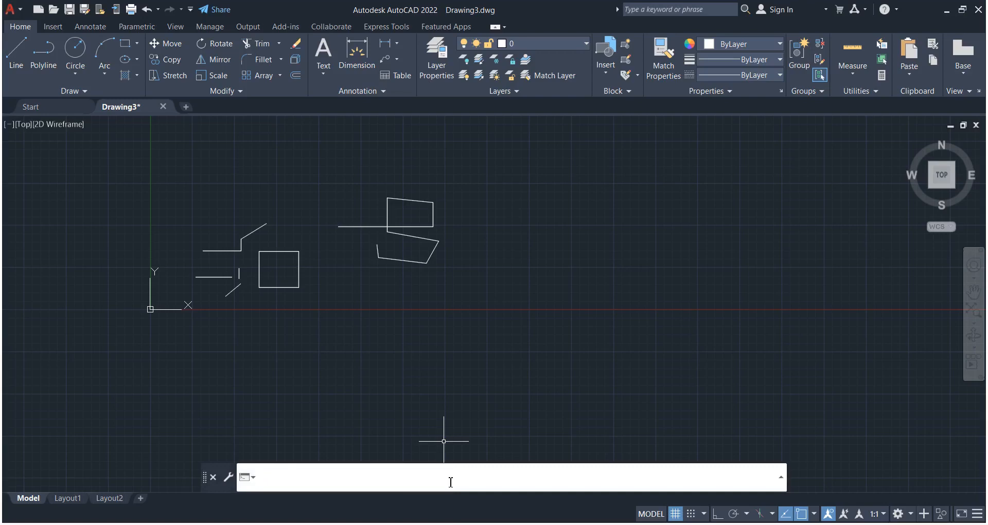
pyautogui.write('L')
pyautogui.press('Return')
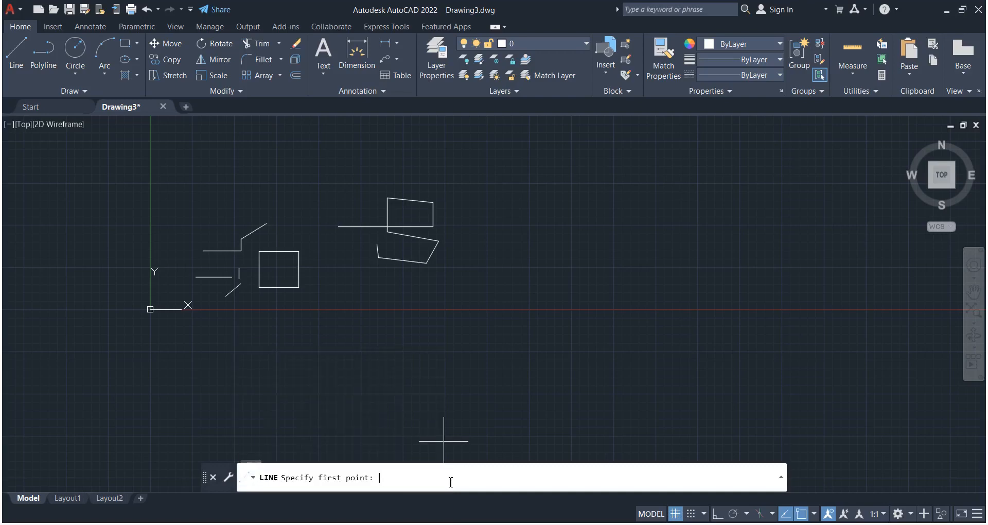
pyautogui.click(531, 227)
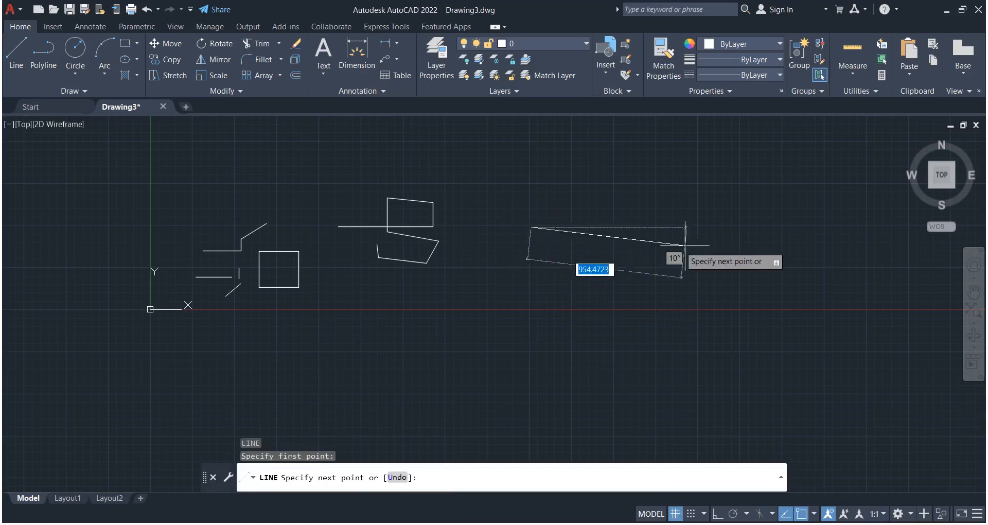
pyautogui.click(761, 227)
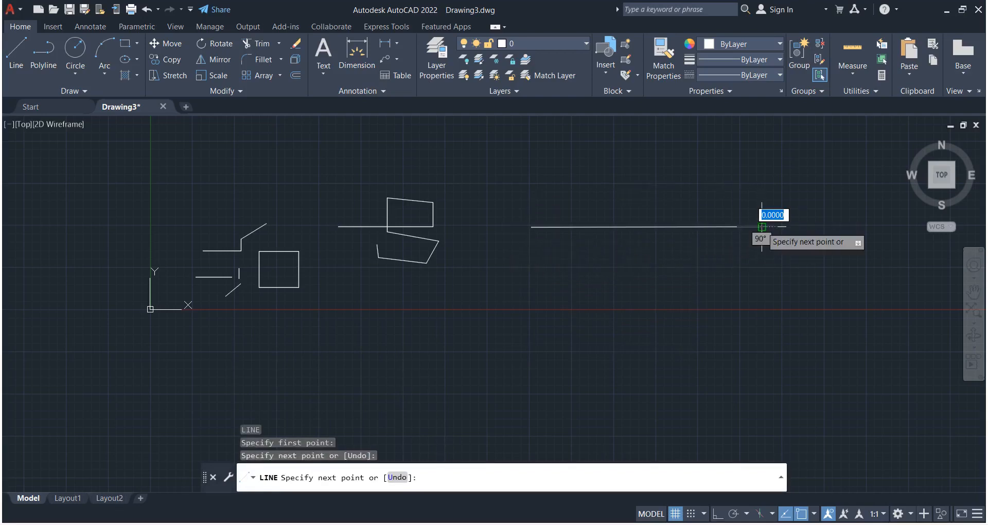
pyautogui.rightClick(761, 227)
pyautogui.click(794, 236)
# Step: Draw a 5-unit vertical line upward in the empty area above the long line with Ortho mode on, and end the Line command
pyautogui.scroll(4, 699, 221)
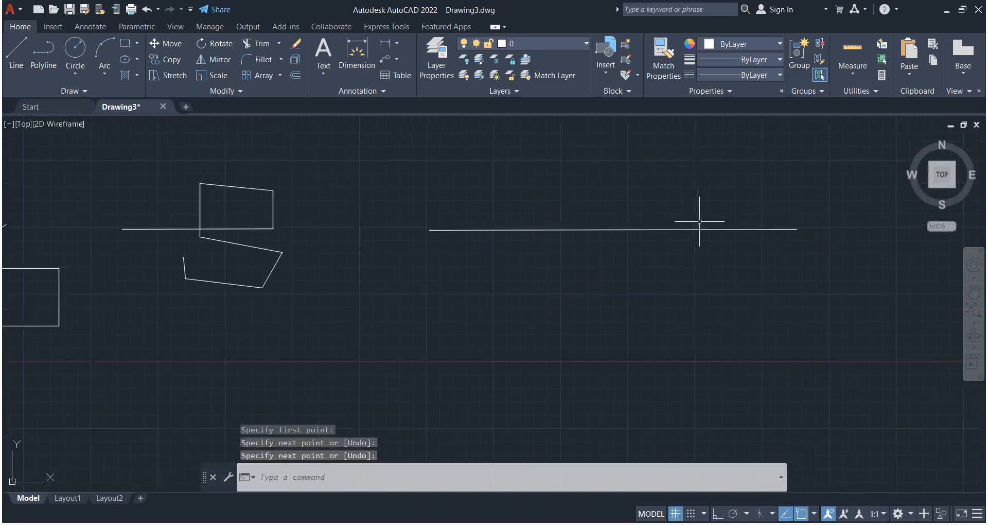
pyautogui.scroll(-4, 699, 222)
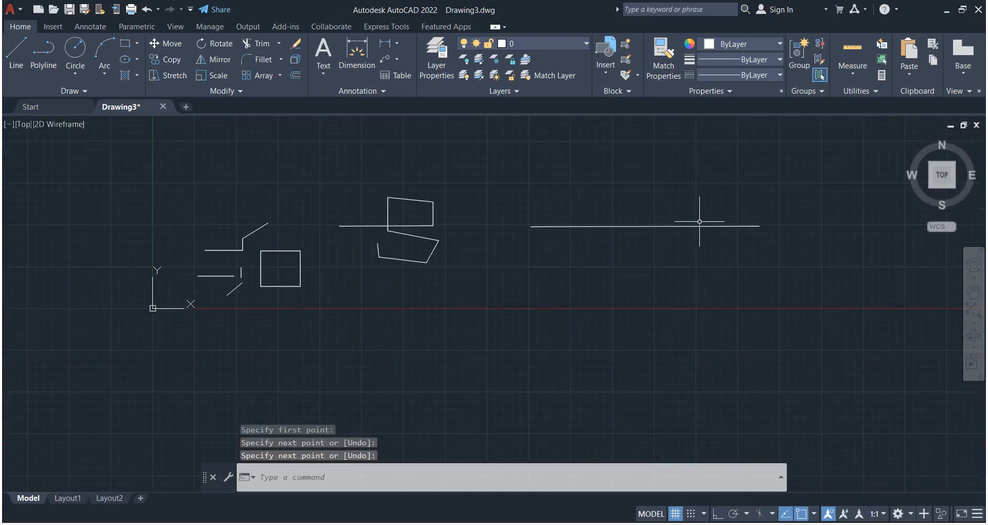
pyautogui.moveTo(664, 251); pyautogui.dragTo(520, 329, button='middle')
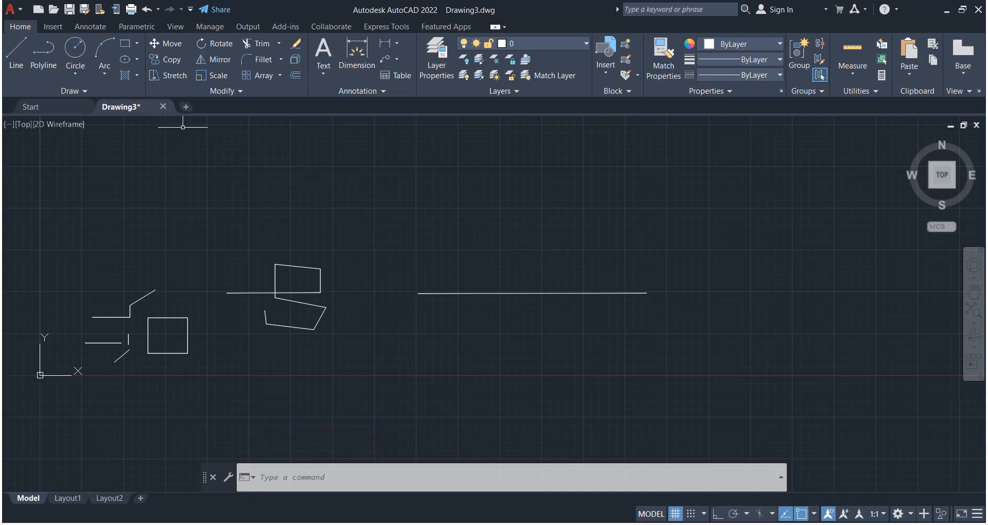
pyautogui.click(20, 48)
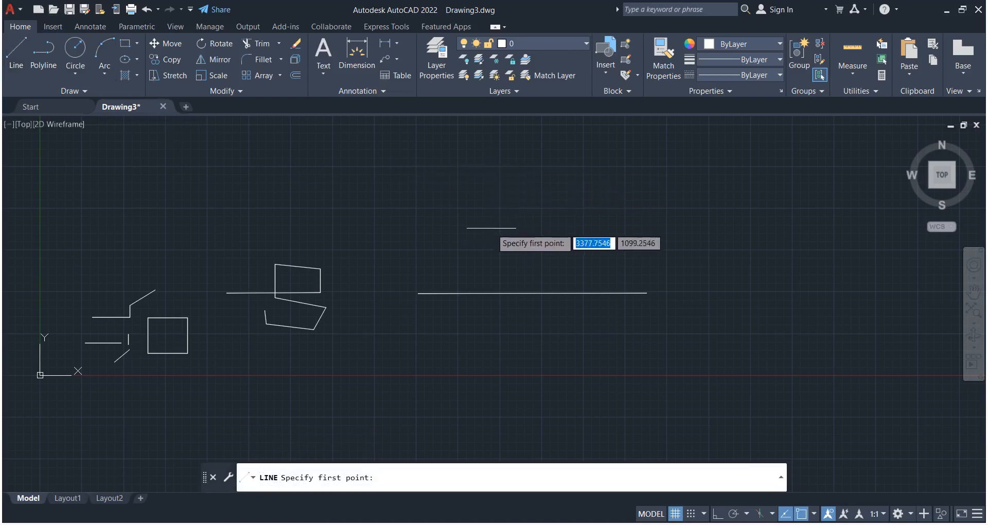
pyautogui.click(491, 231)
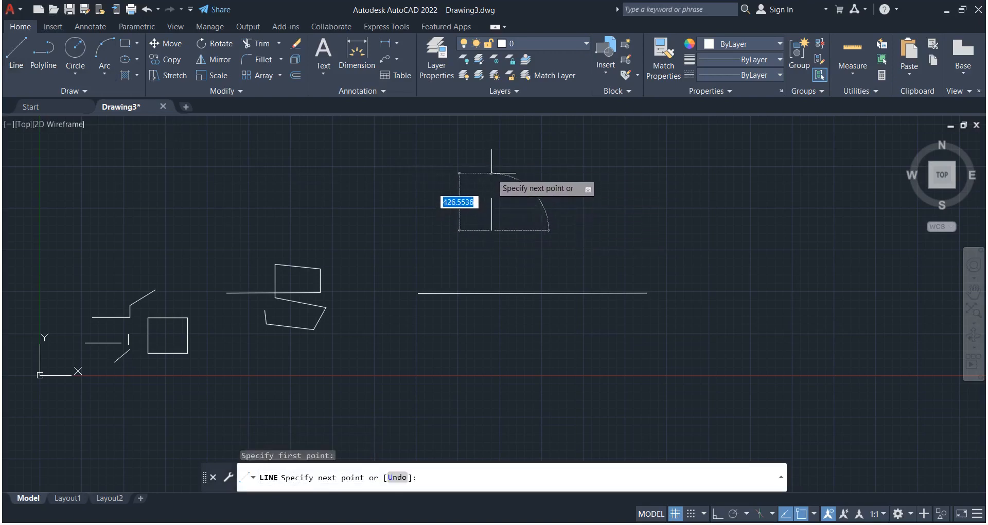
pyautogui.click(718, 513)
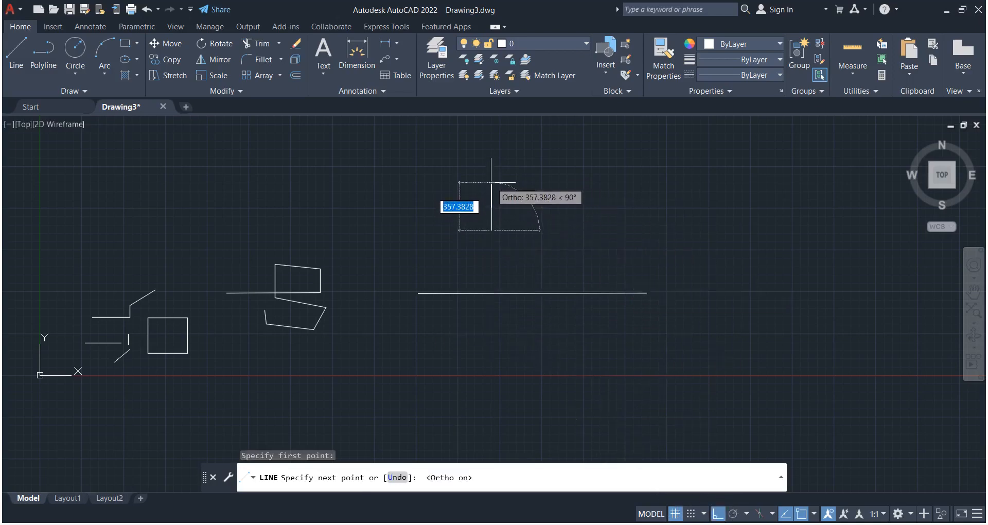
pyautogui.write('5')
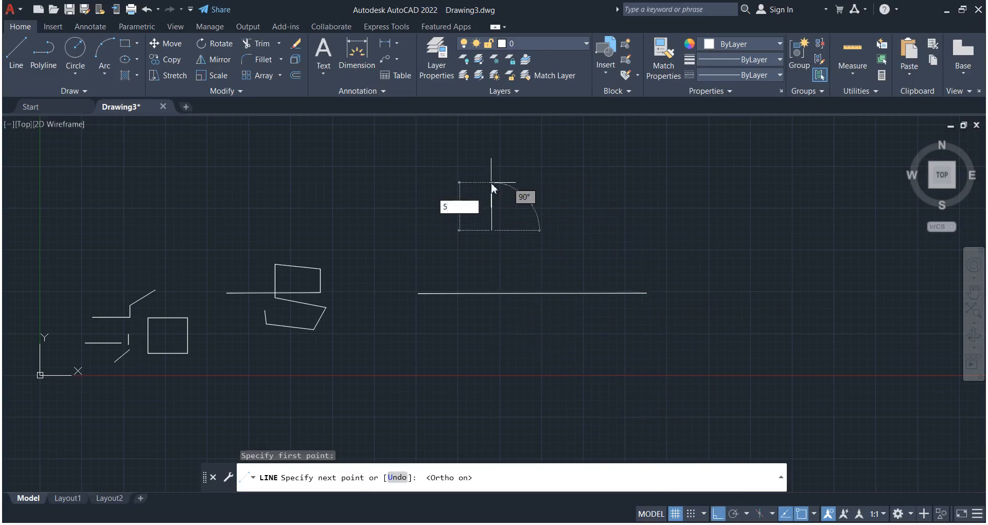
pyautogui.press('Return')
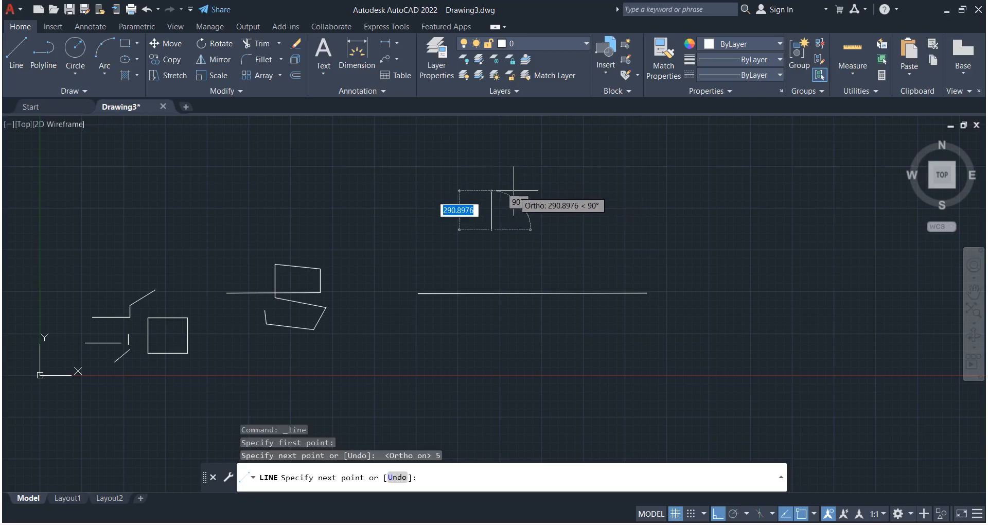
pyautogui.press('Return')
# Step: Repeat the Line command from the vertical line's upper end, adding a 3-unit horizontal segment to the right and another about 2.5 units long
pyautogui.scroll(5, 509, 218)
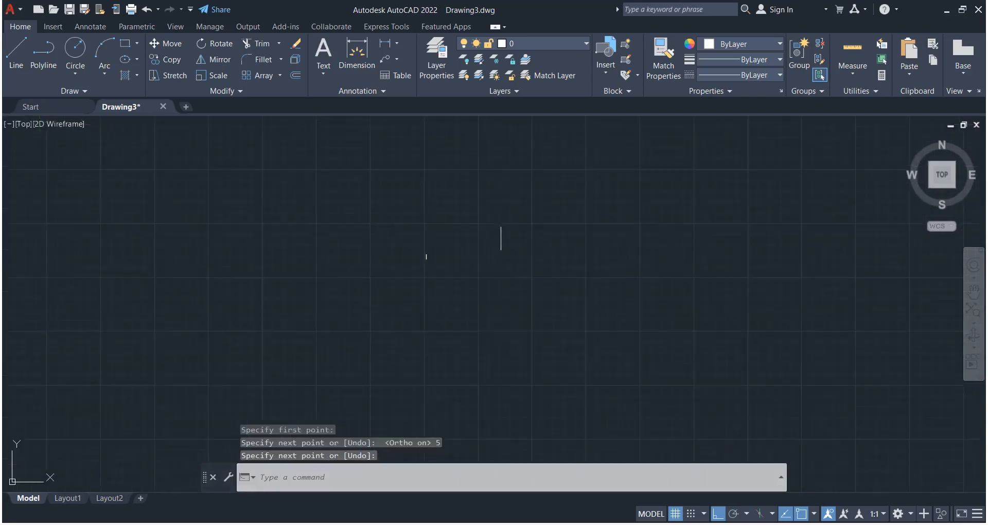
pyautogui.scroll(10, 422, 255)
pyautogui.scroll(2, 392, 213)
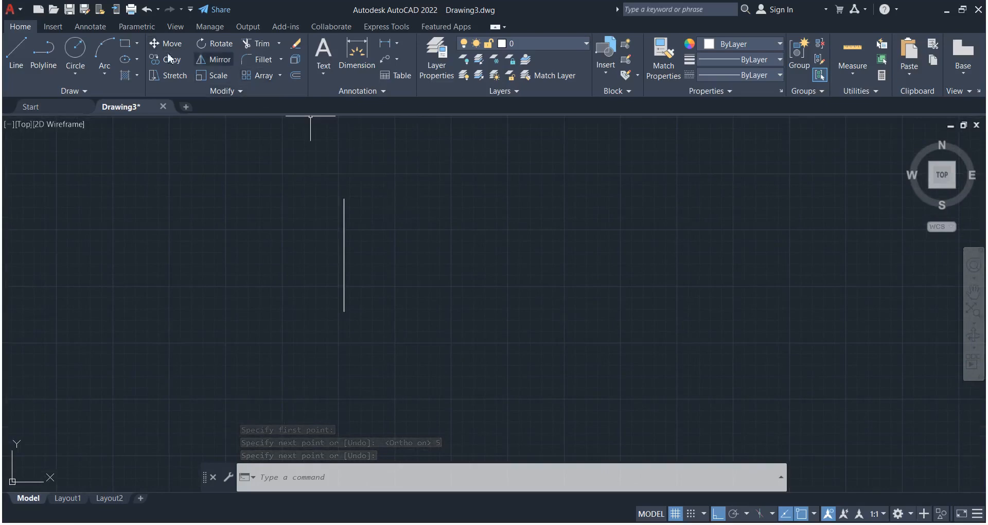
pyautogui.rightClick(244, 207)
pyautogui.click(310, 216)
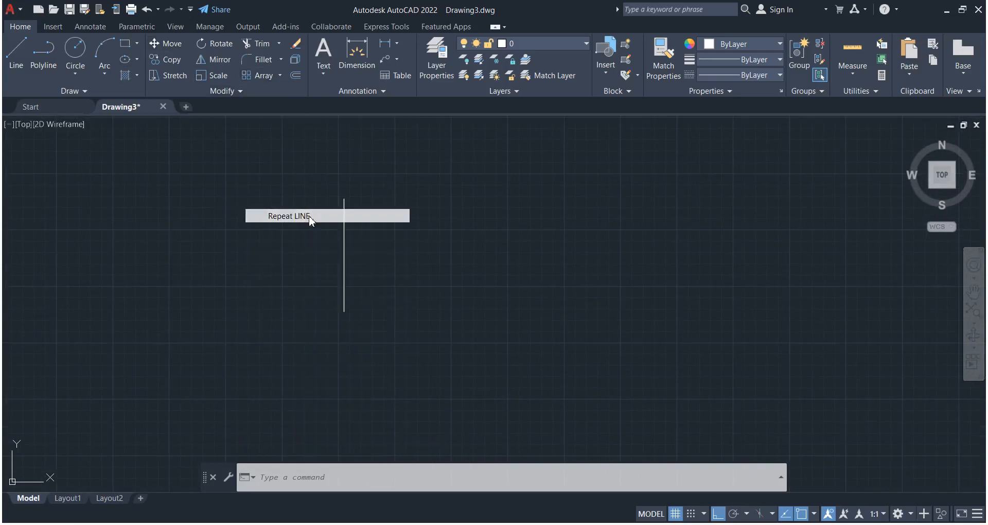
pyautogui.click(344, 198)
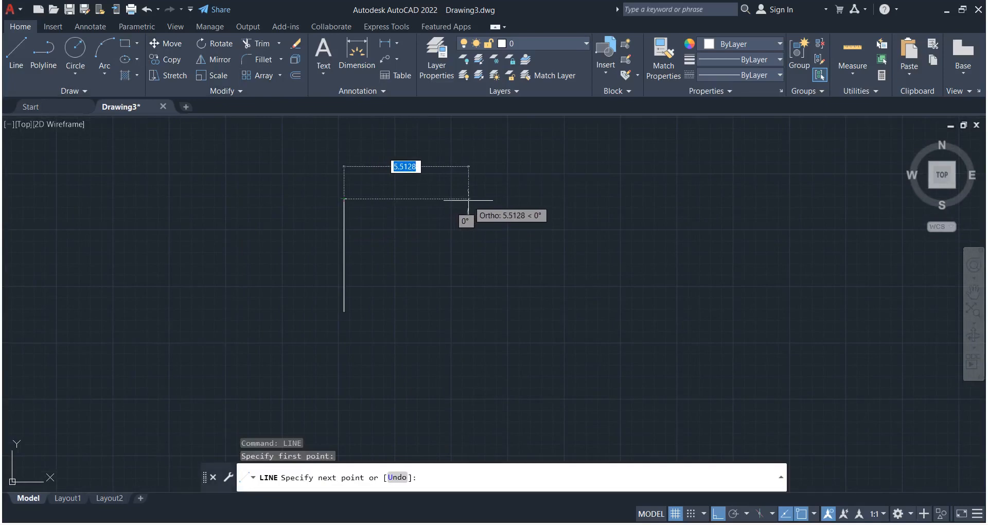
pyautogui.write('3')
pyautogui.press('Return')
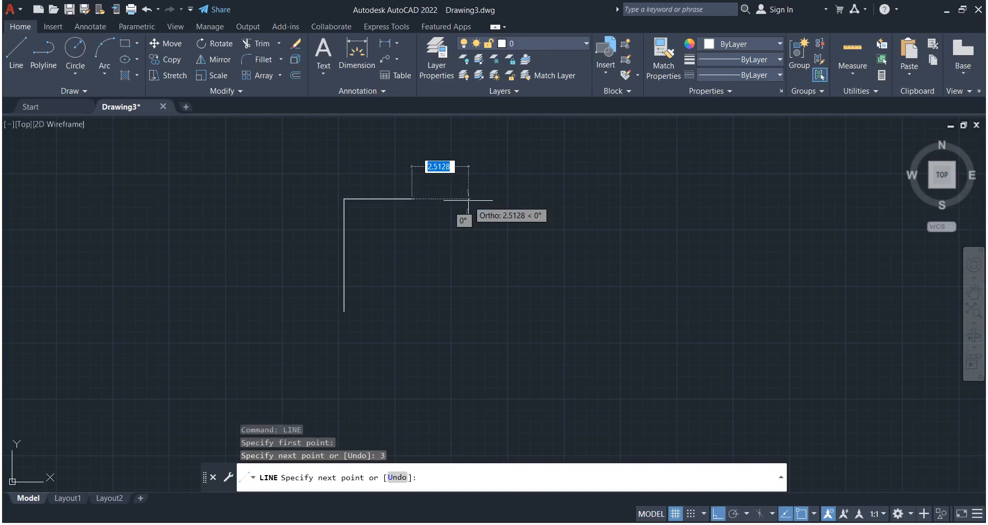
pyautogui.click(436, 199)
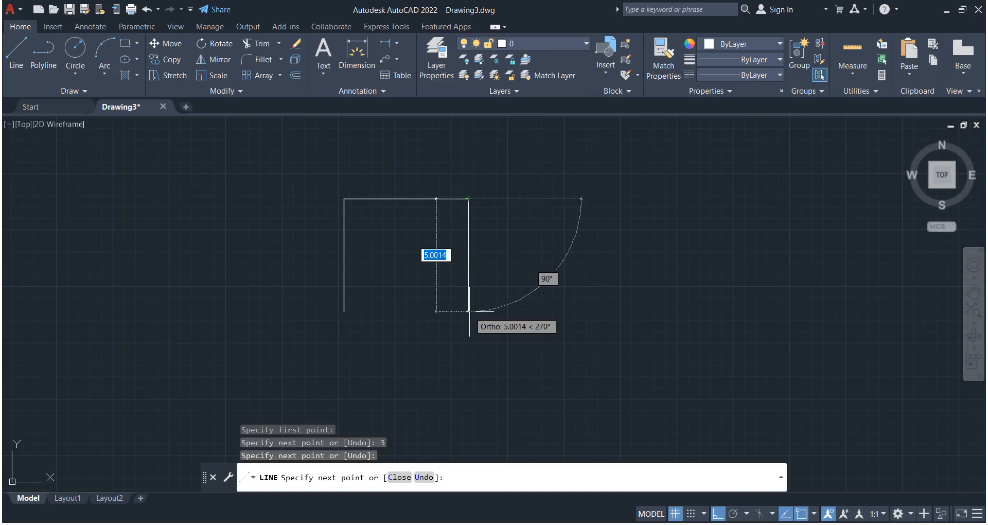
# Step: Add a 5-unit segment downward, close the rectangle at the first line's lower end, and end the Line command
pyautogui.write('5')
pyautogui.press('Return')
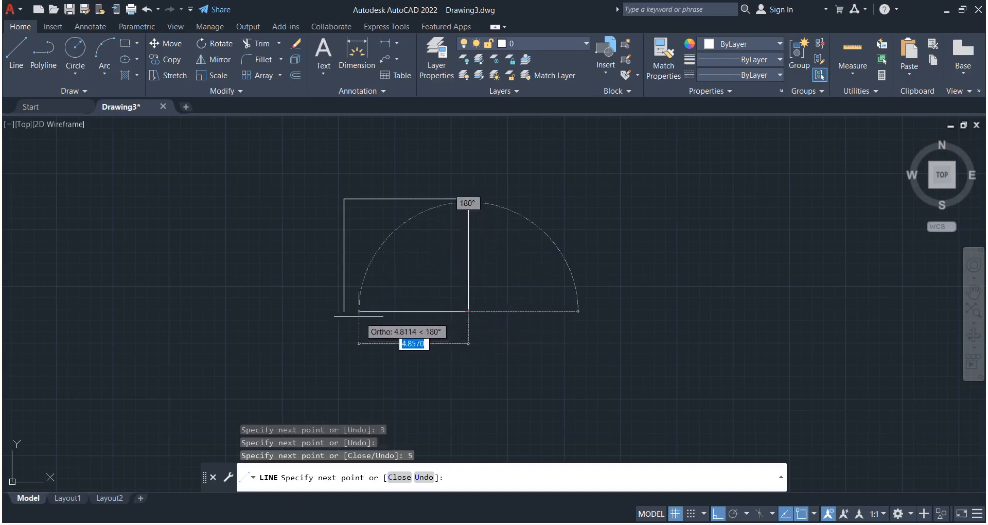
pyautogui.click(344, 312)
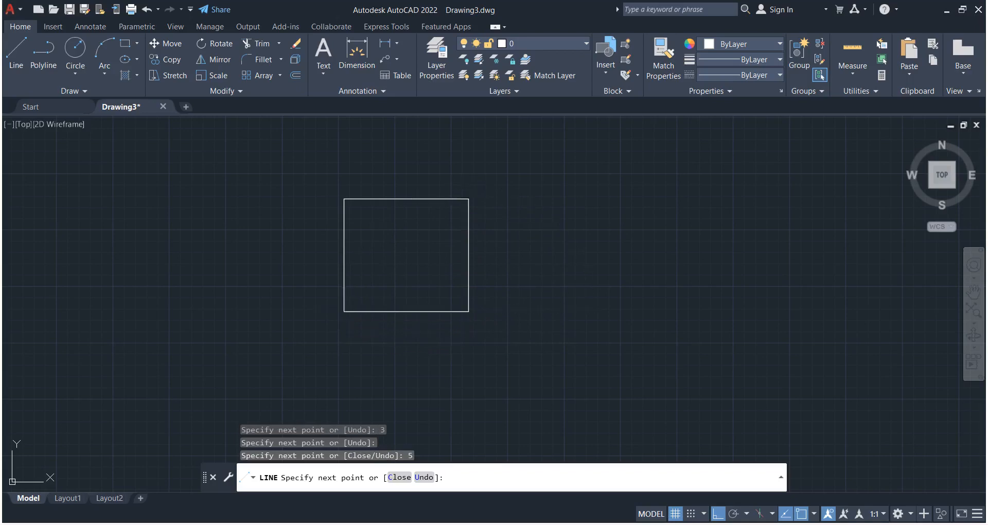
pyautogui.rightClick(414, 297)
pyautogui.click(443, 306)
pyautogui.scroll(-4, 448, 211)
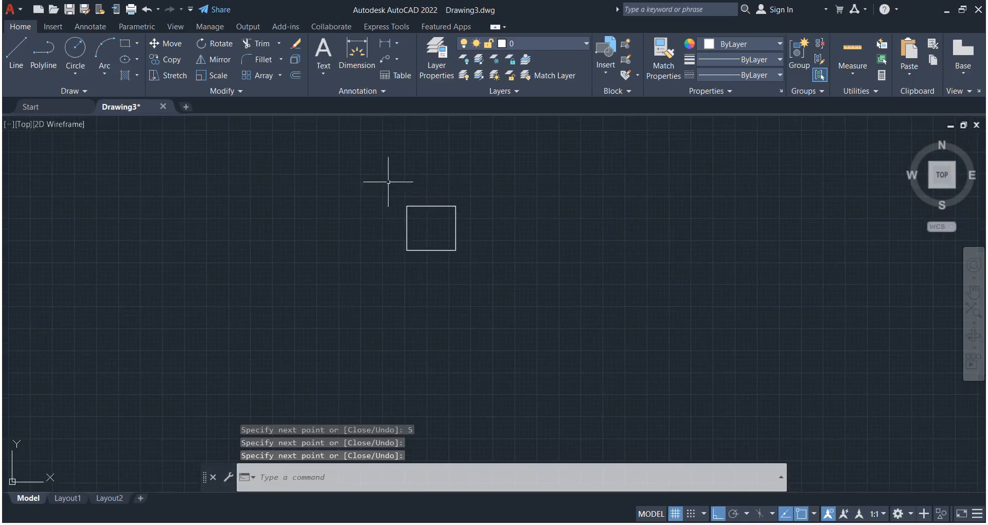
pyautogui.scroll(-3, 453, 196)
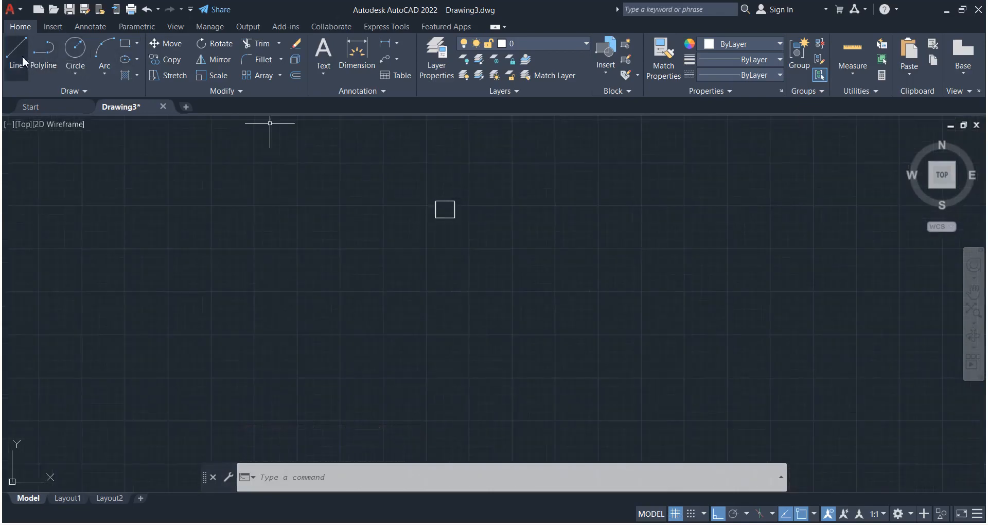
pyautogui.scroll(-5, 345, 221)
pyautogui.scroll(10, 345, 222)
pyautogui.moveTo(359, 227); pyautogui.dragTo(445, 209, button='middle')
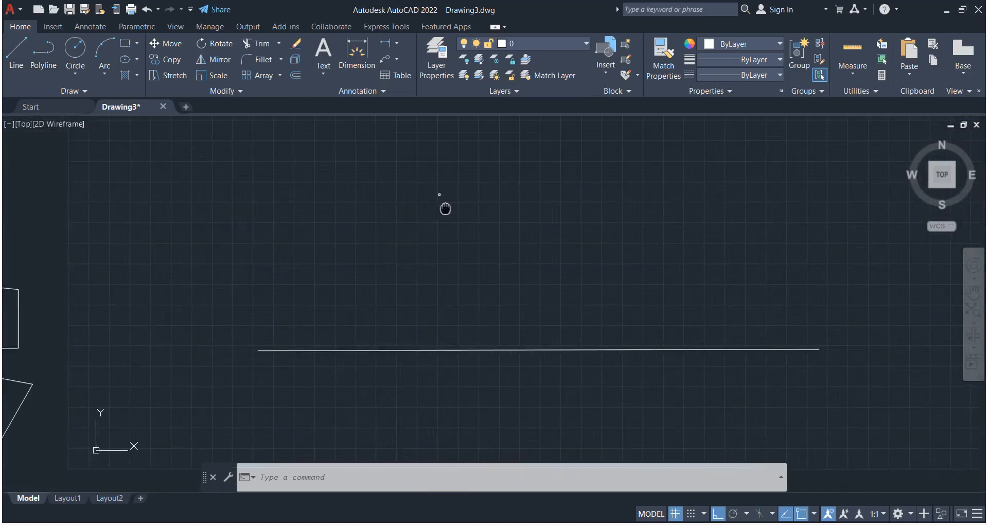
pyautogui.scroll(-4, 445, 209)
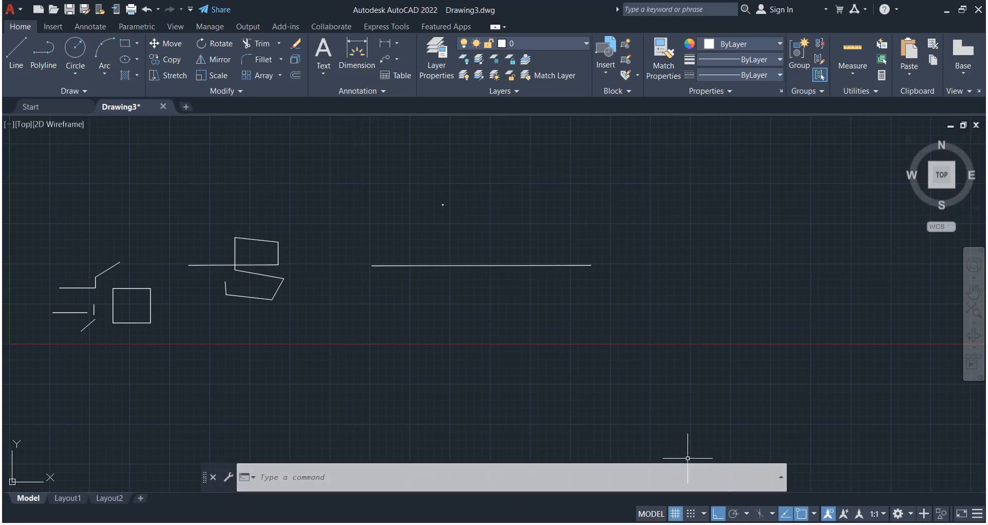
pyautogui.click(784, 524)
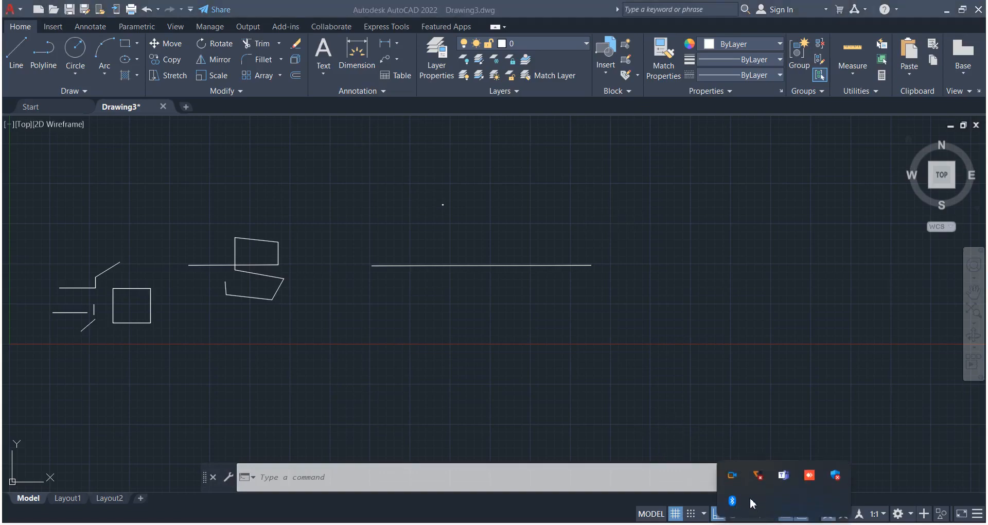